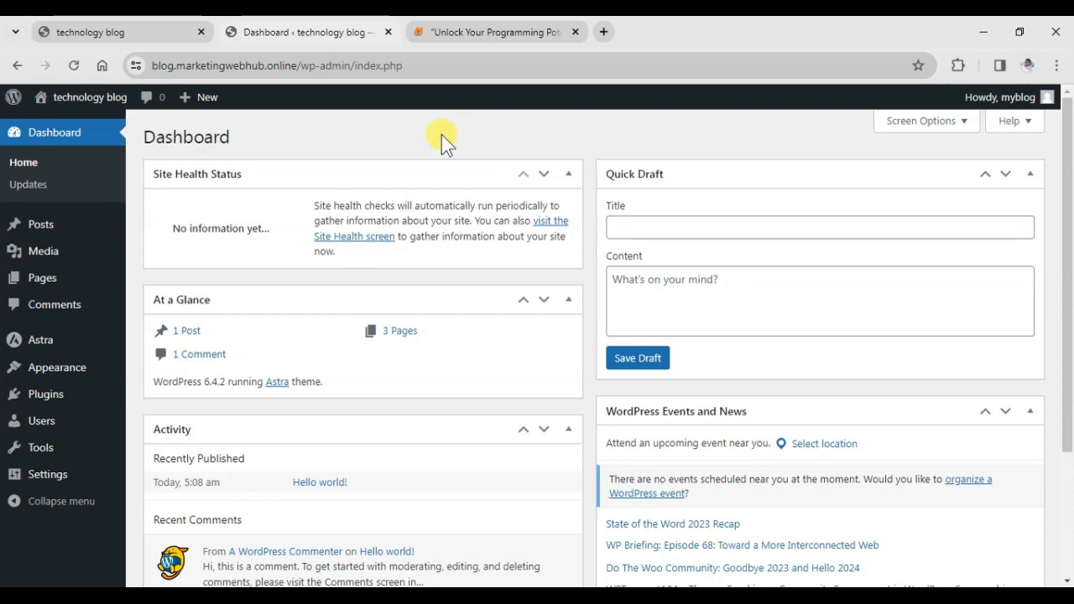
On the public site, open the Hello world! post from the Blog listing and scroll to Leave a Comment.
click(118, 31)
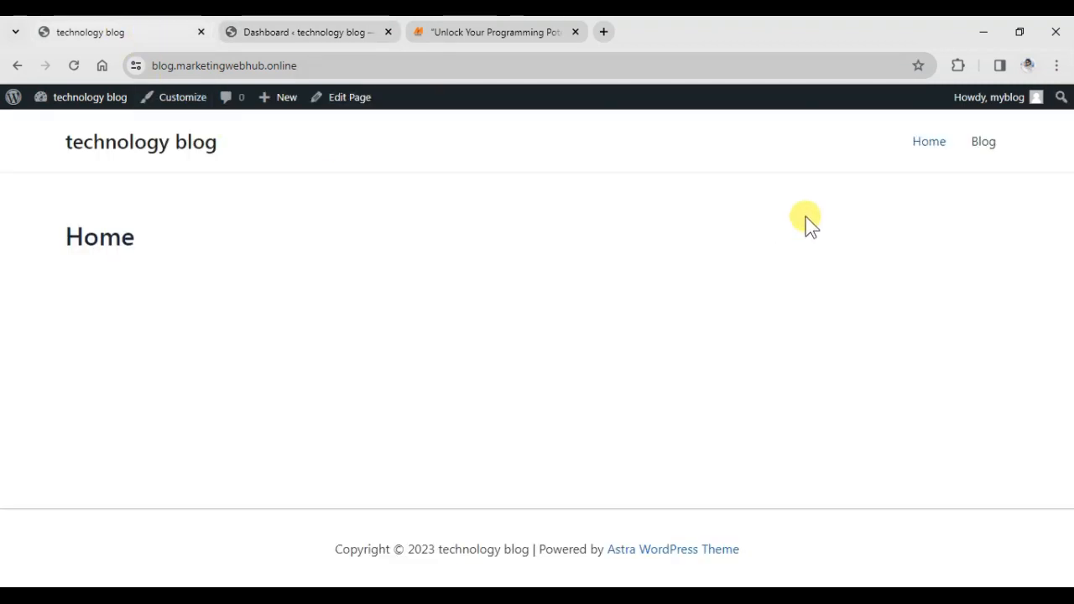
click(981, 147)
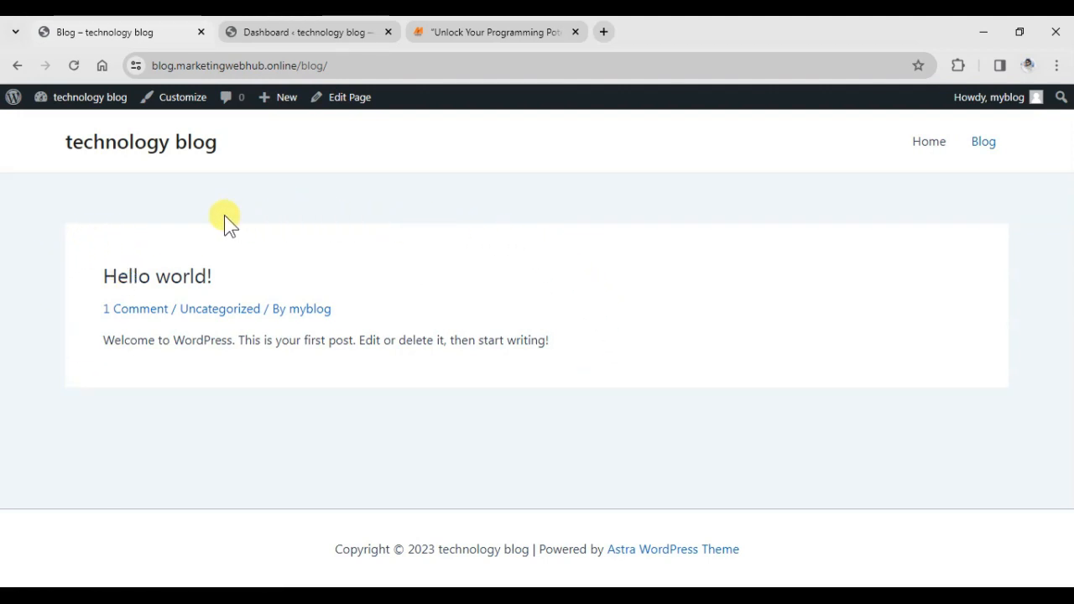
click(126, 279)
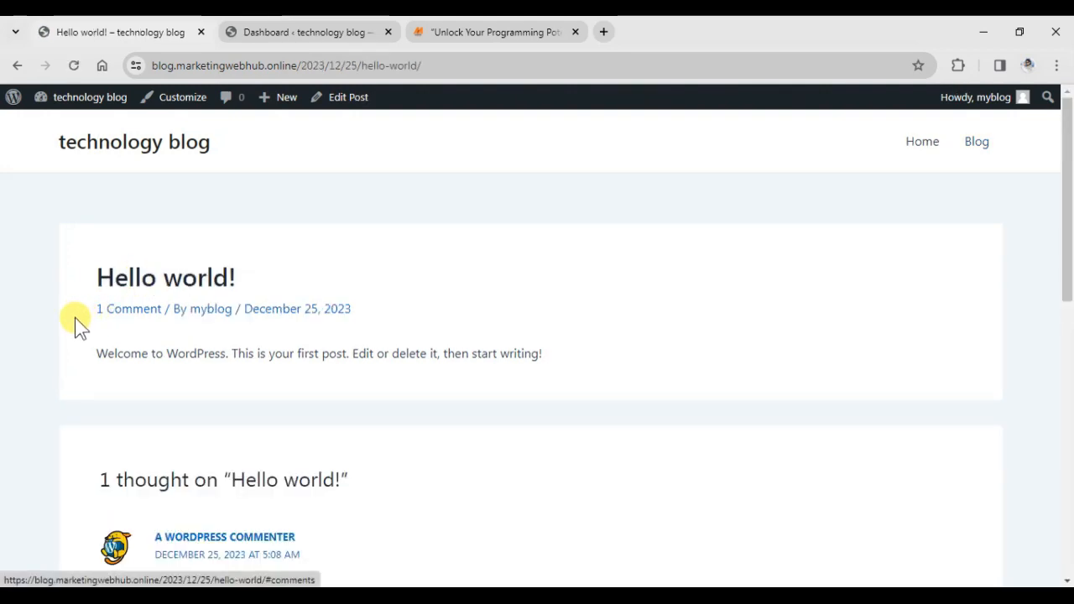
scroll(311, 355, down, 3)
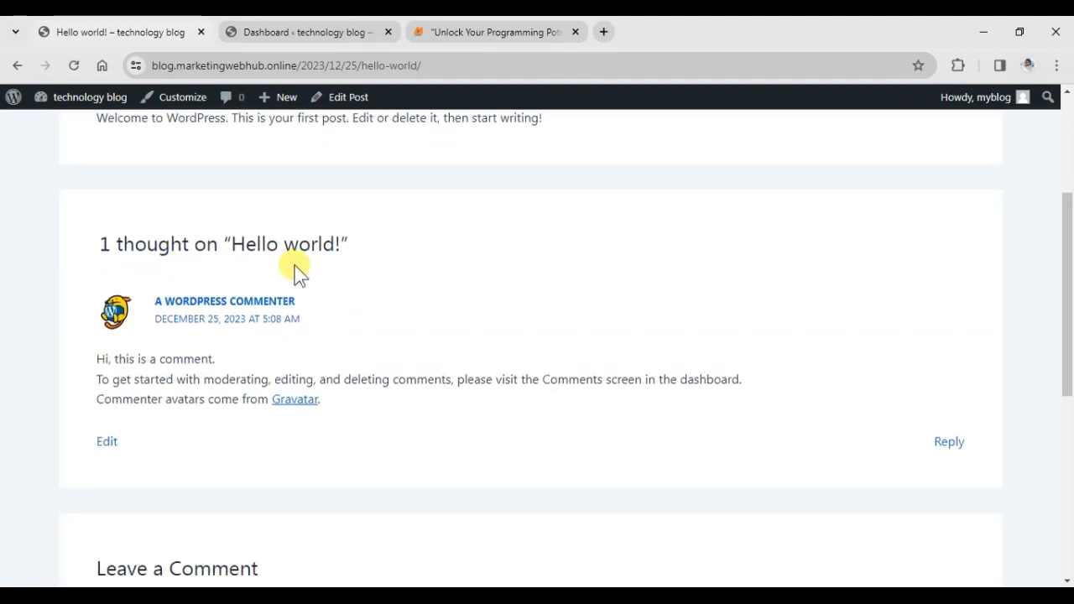
scroll(276, 371, down, 4)
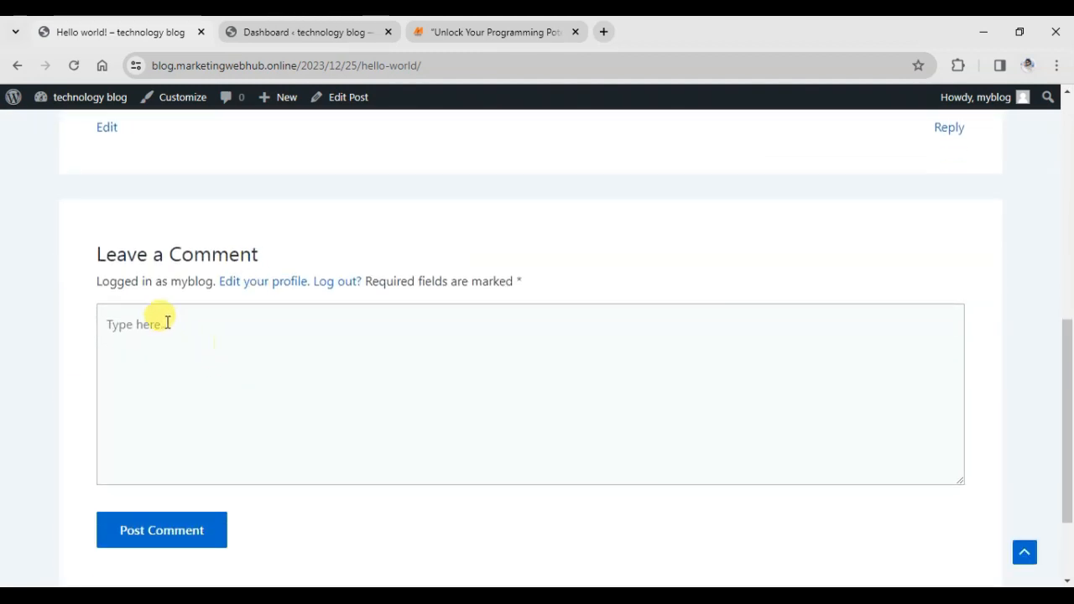
Post the comment 'nice post' on Hello world! and check it appears below the sample comment.
click(322, 352)
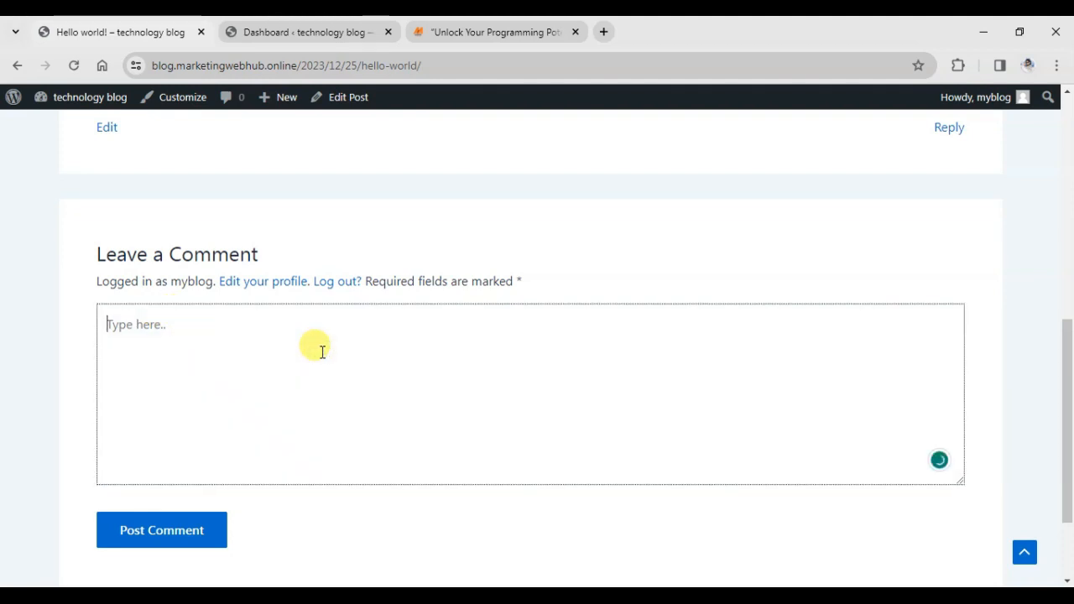
text(nice post)
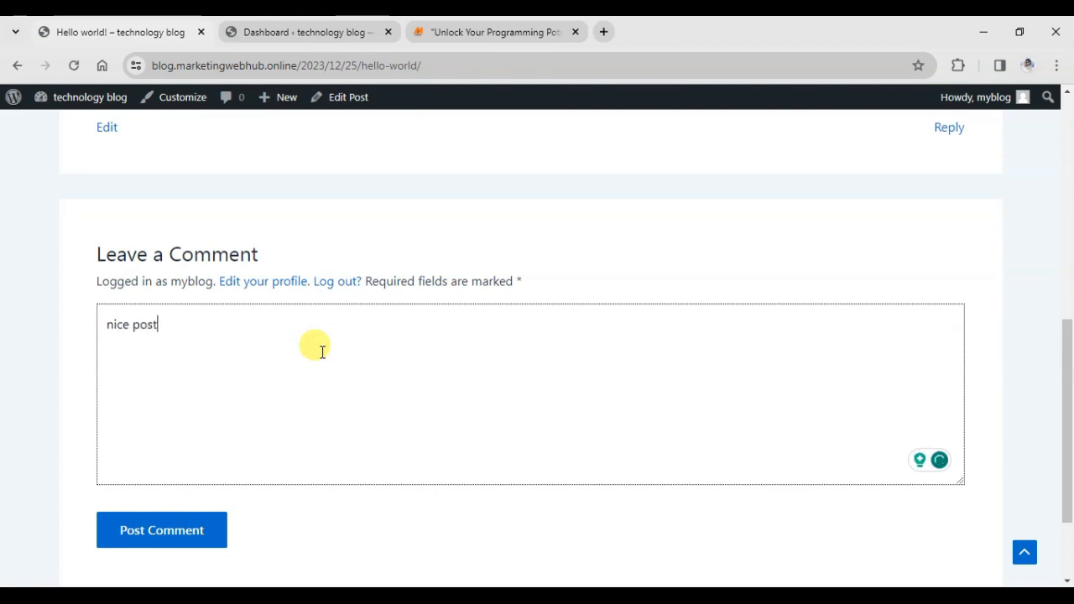
click(154, 537)
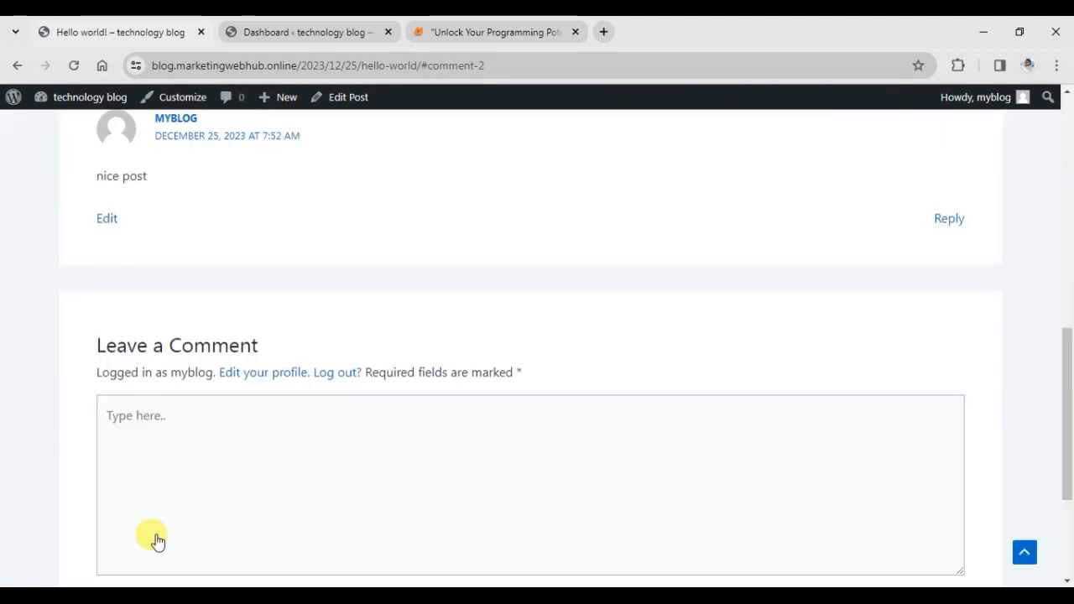
scroll(341, 424, up, 3)
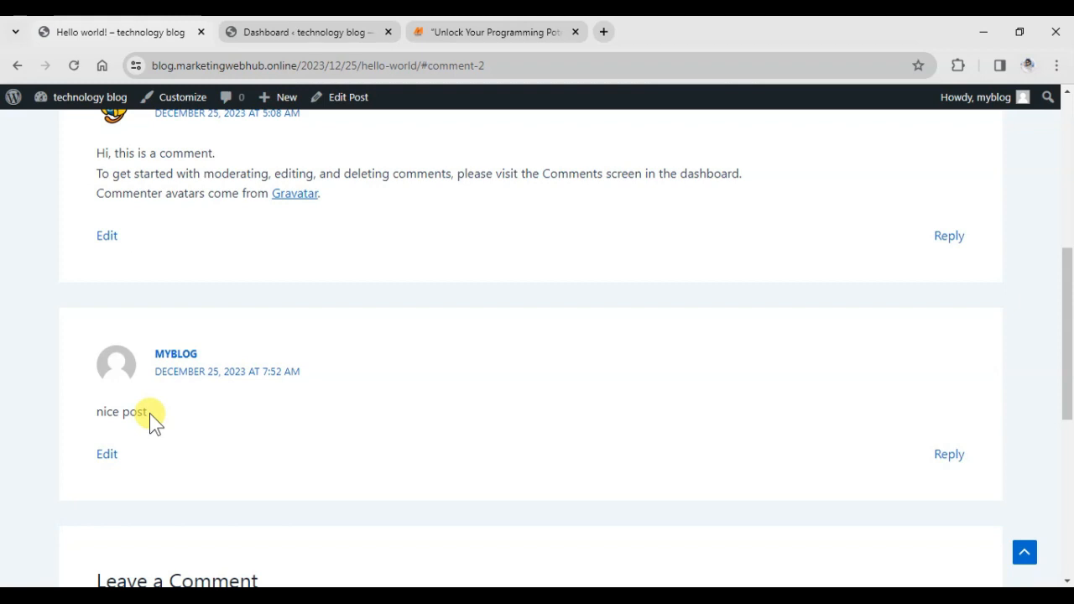
From the Dashboard, create a new post titled 'Second post' and bring up the block library.
click(354, 32)
mouse_move(43, 224)
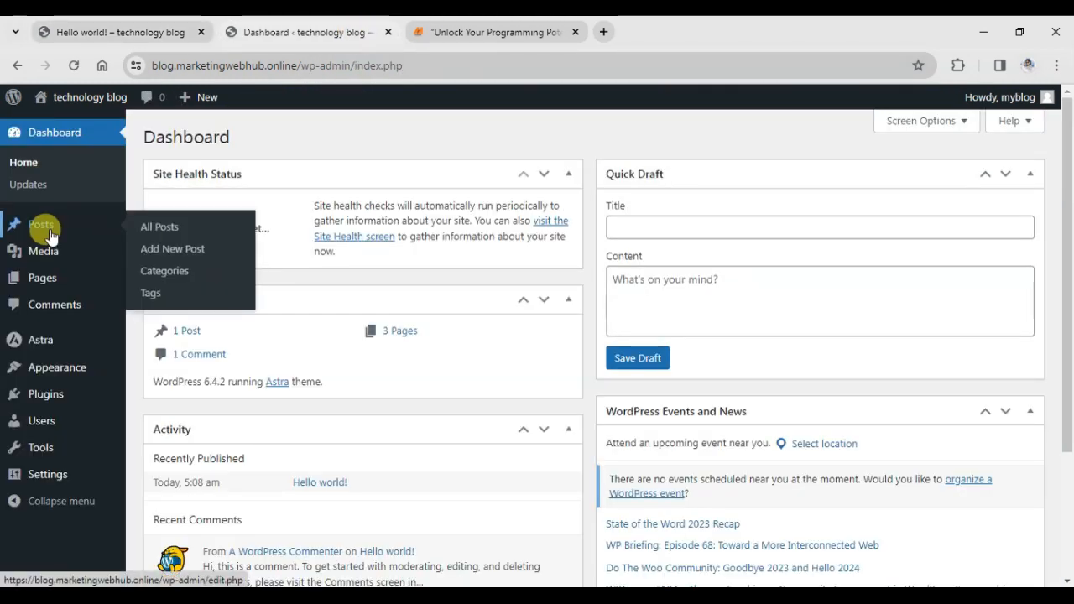
click(169, 252)
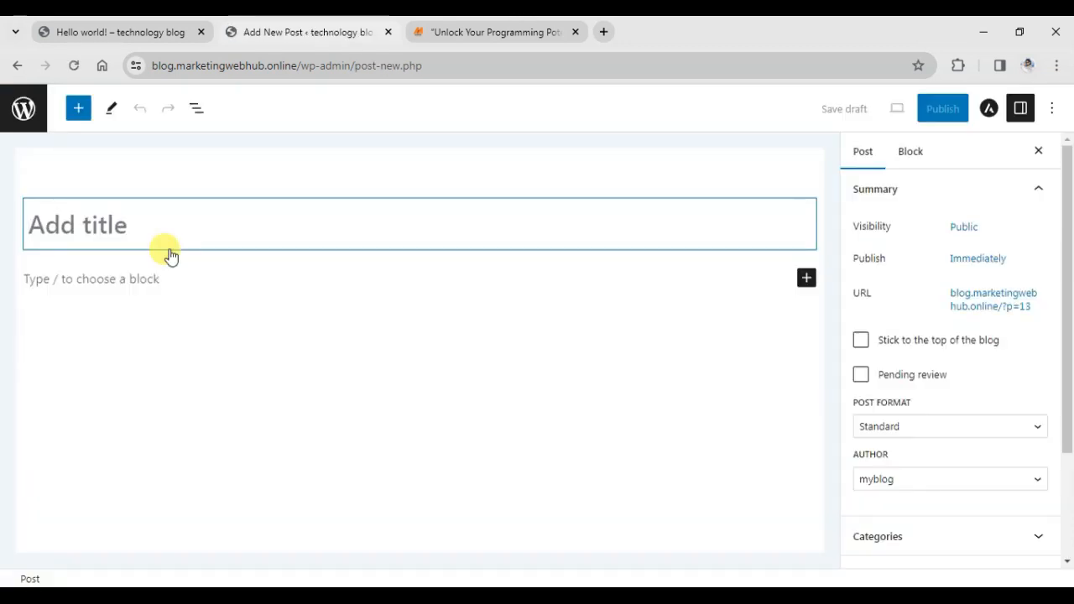
click(201, 223)
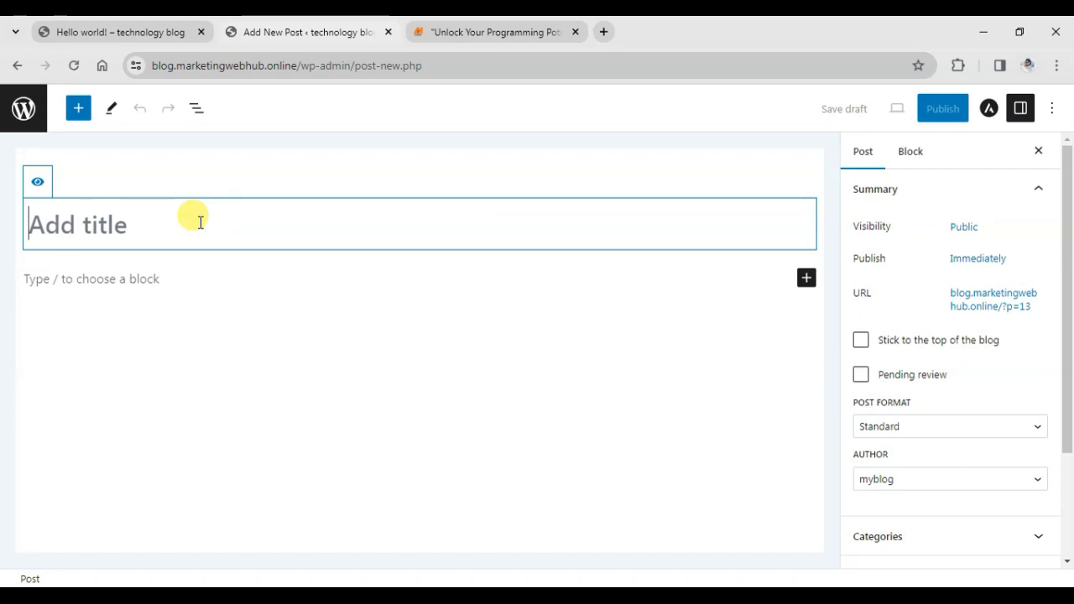
text(Second post)
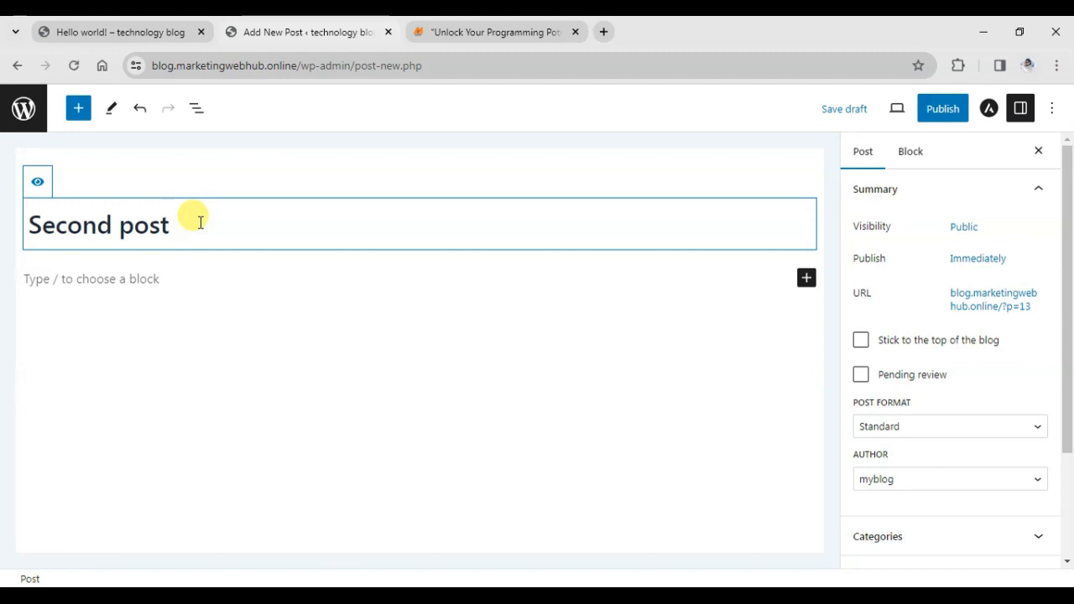
click(178, 285)
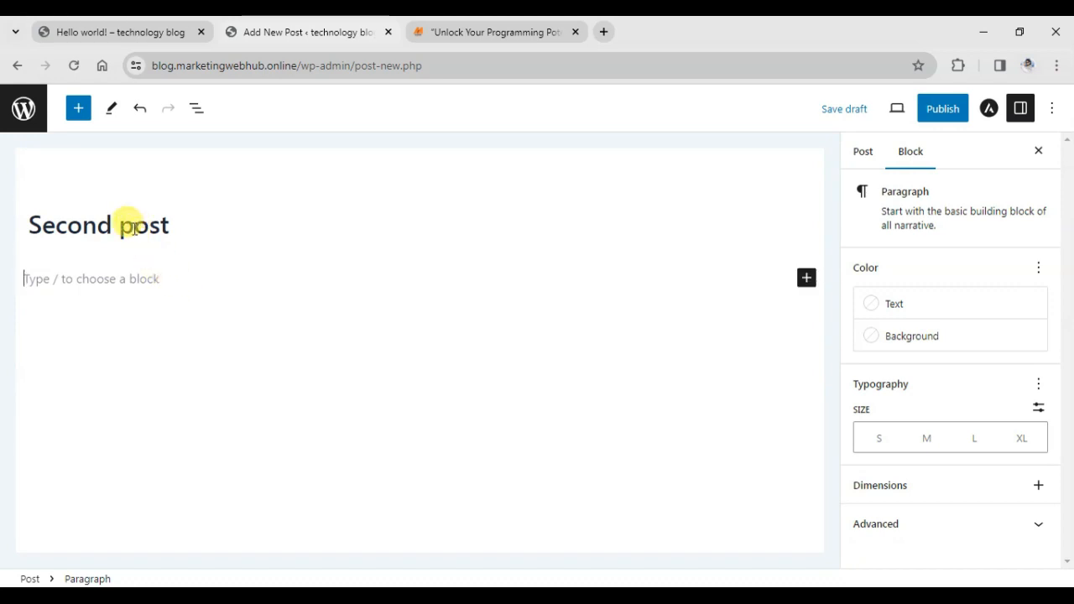
click(82, 112)
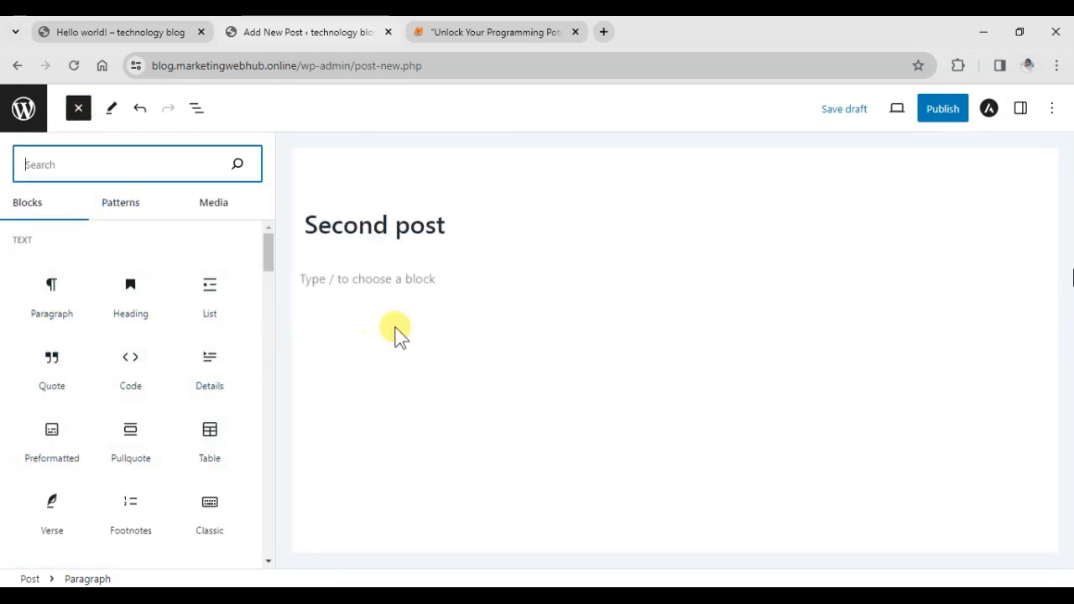
Drag a Paragraph block from the inserter into the body under the 'Second post' title.
scroll(139, 412, down, 5)
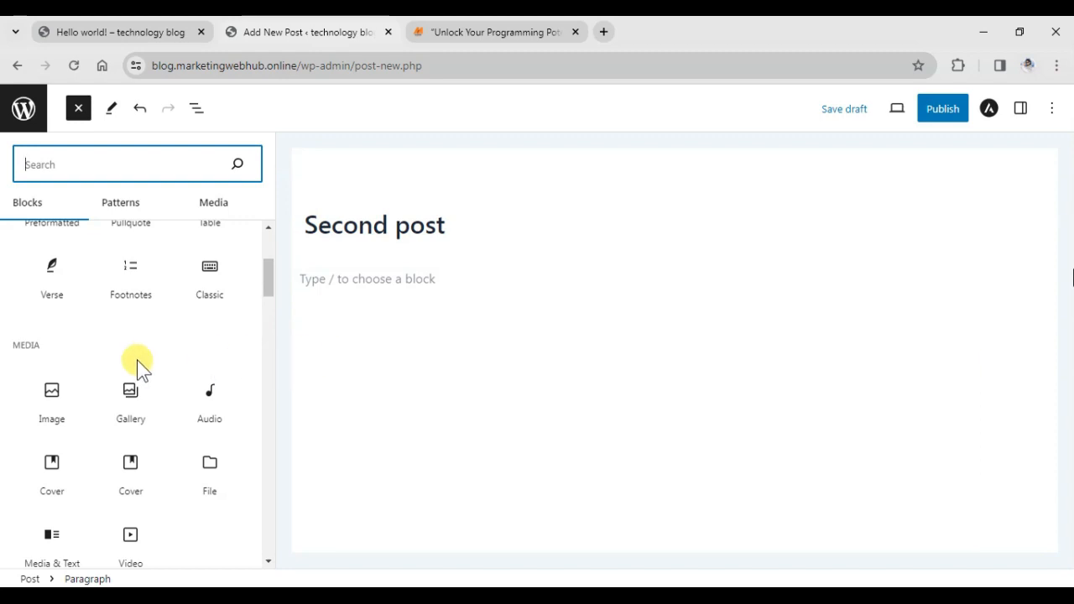
scroll(137, 361, up, 2)
scroll(133, 356, up, 1)
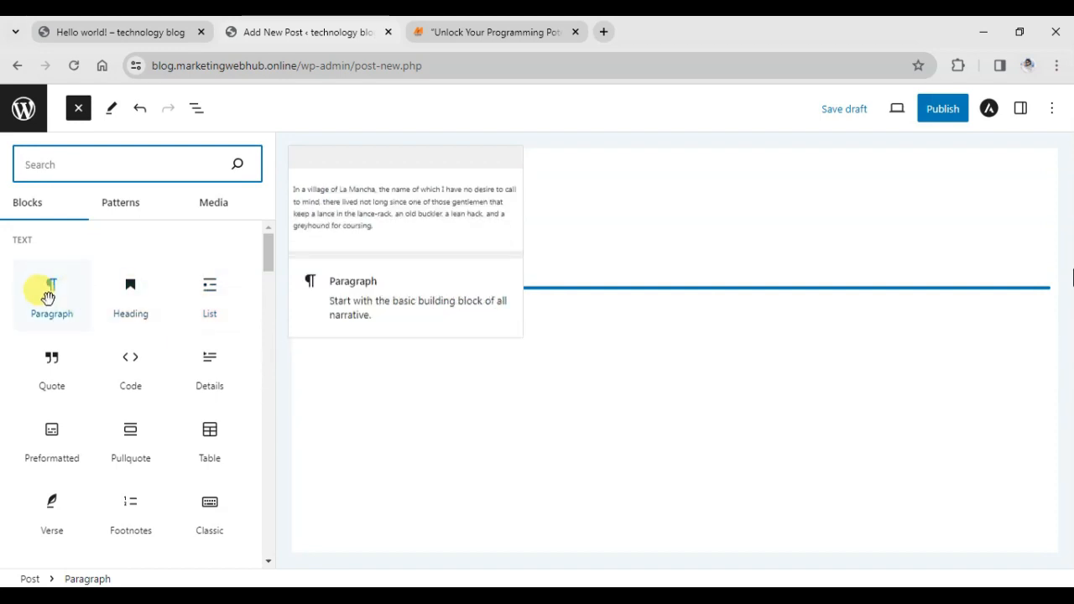
drag(38, 293, 367, 336)
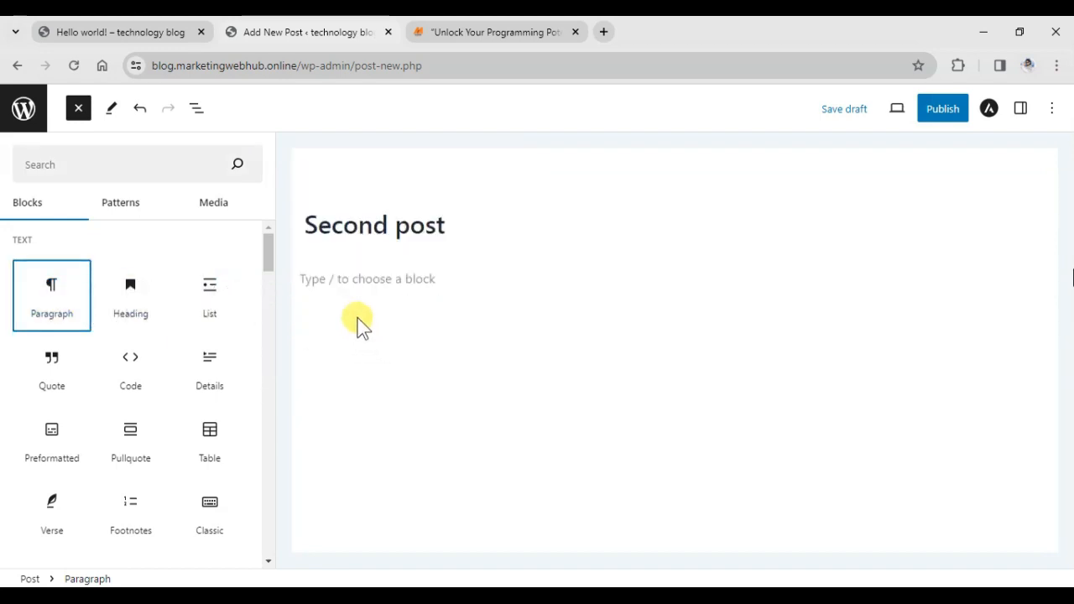
click(361, 278)
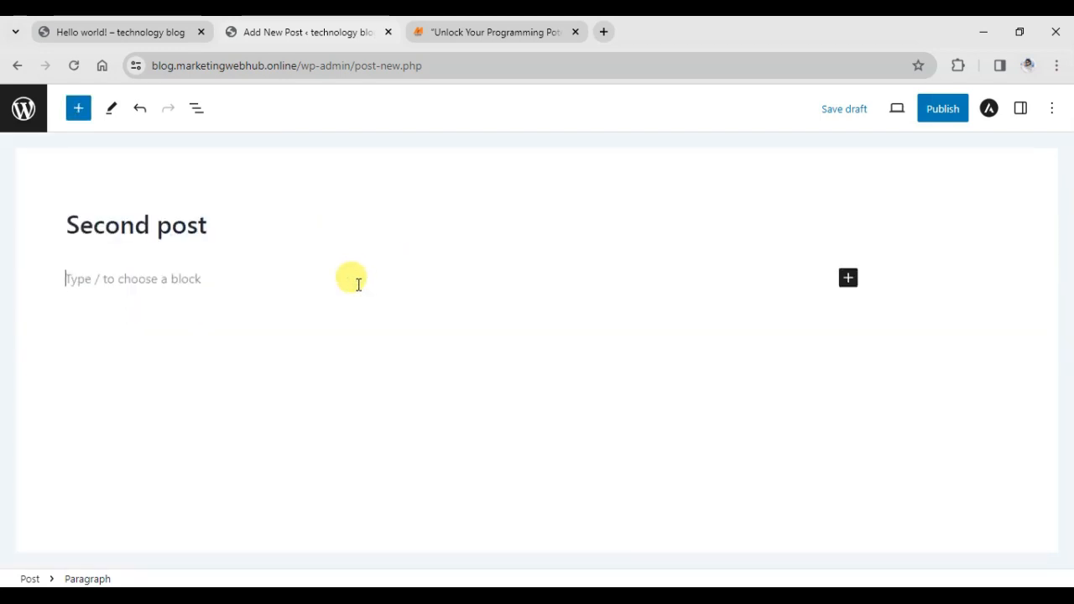
Copy the 'Why do we use it?' paragraph from lipsum.com in a new tab, then return to the editor.
click(601, 32)
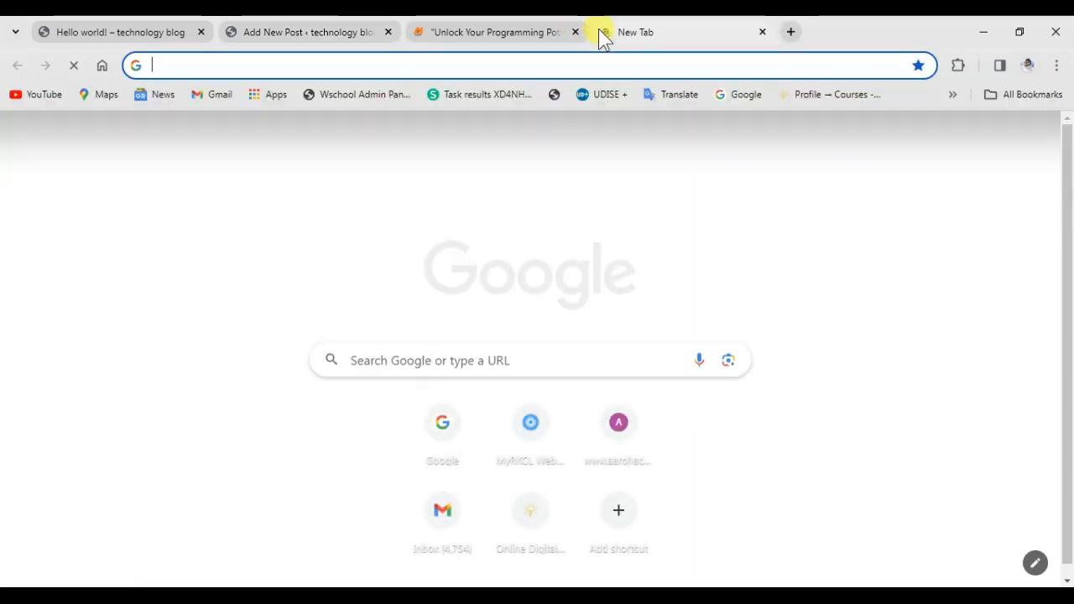
text(lipsum.com)
key(Return)
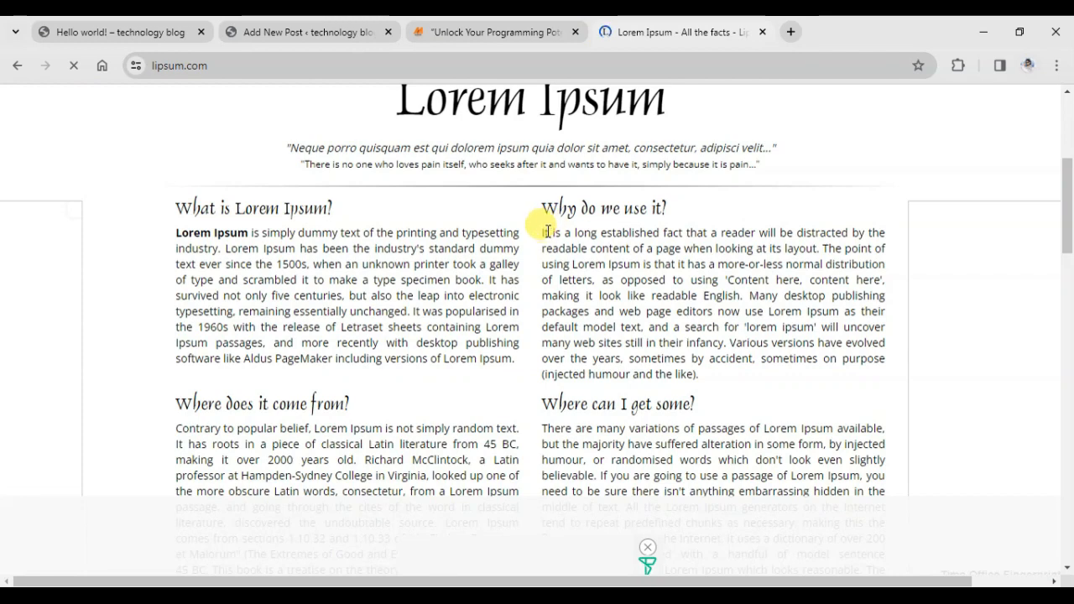
drag(542, 232, 700, 376)
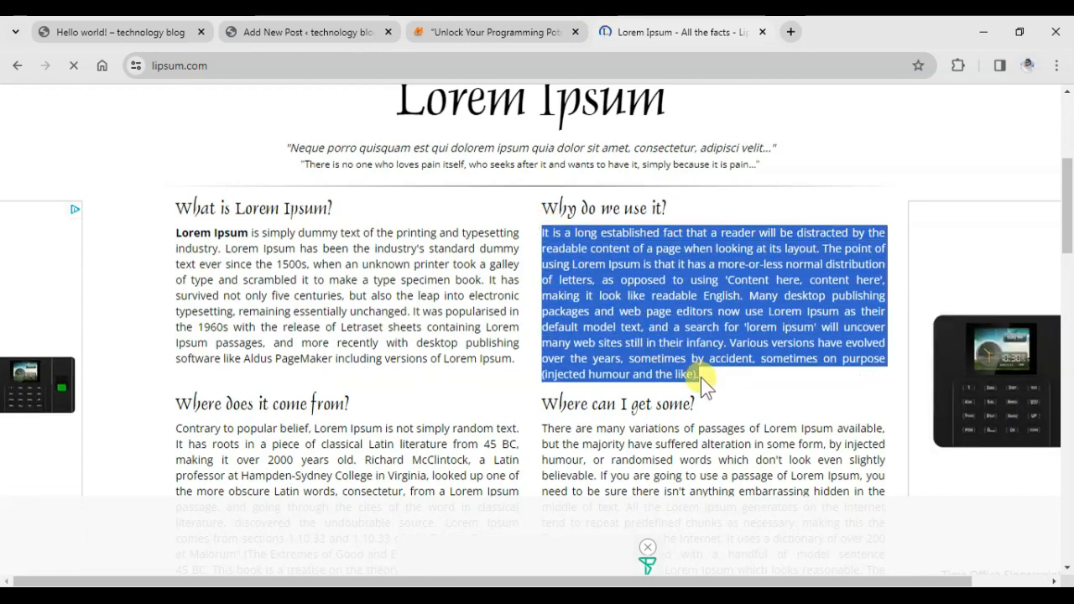
right_click(670, 317)
click(696, 333)
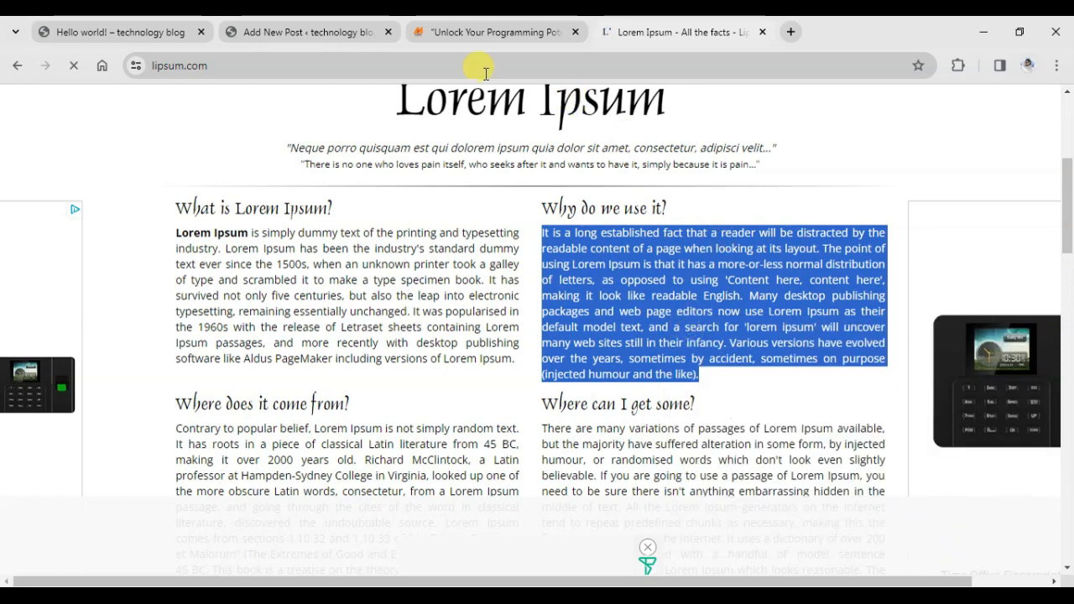
click(308, 33)
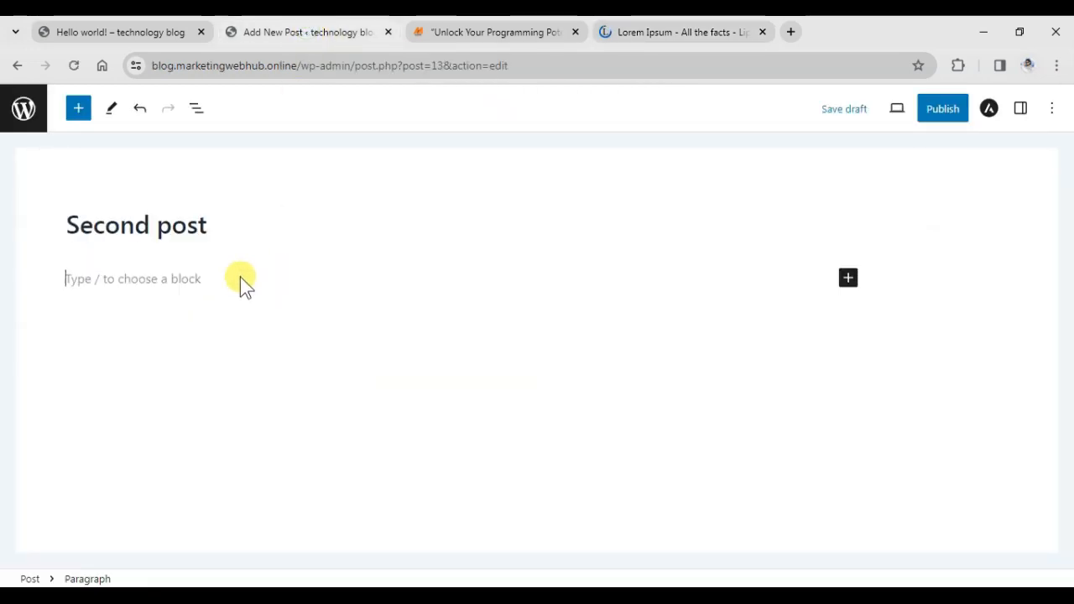
Paste the Lorem Ipsum paragraph into Second post, publish it, and view it on the live site.
key(ctrl+v)
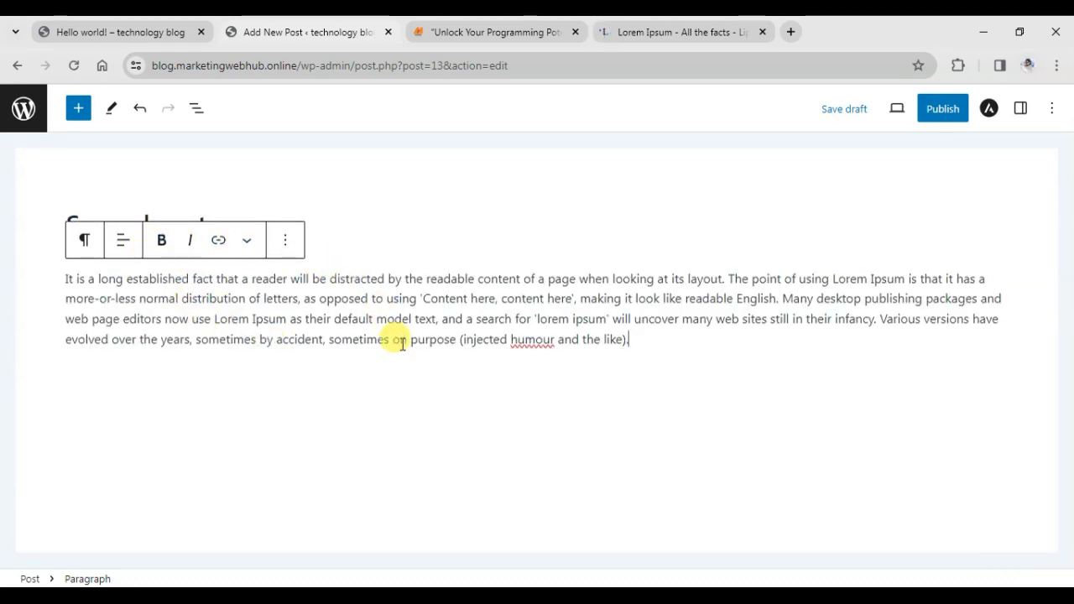
click(936, 115)
click(938, 113)
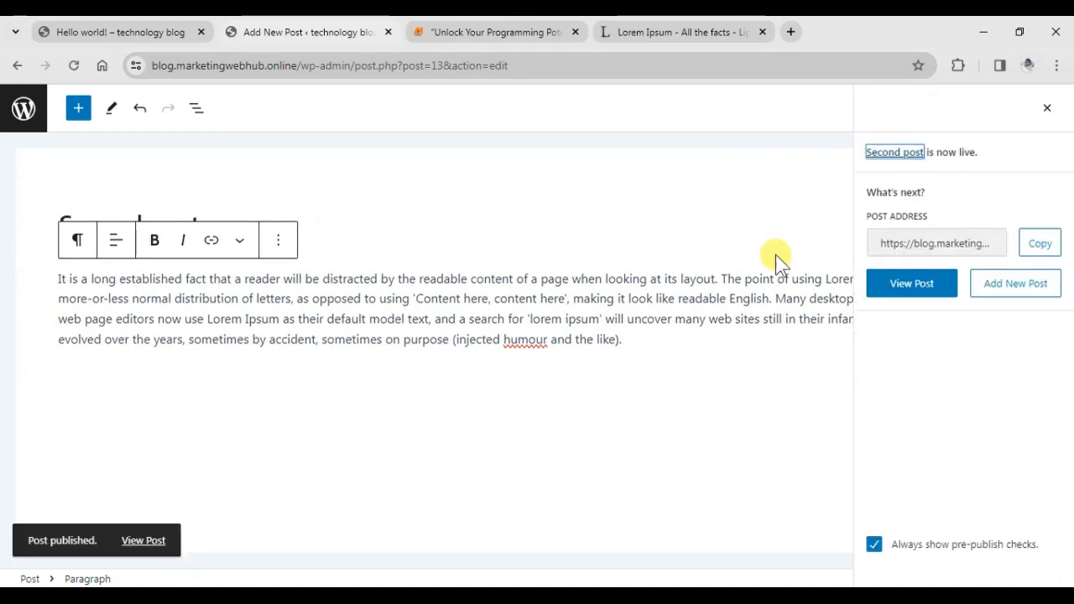
click(893, 283)
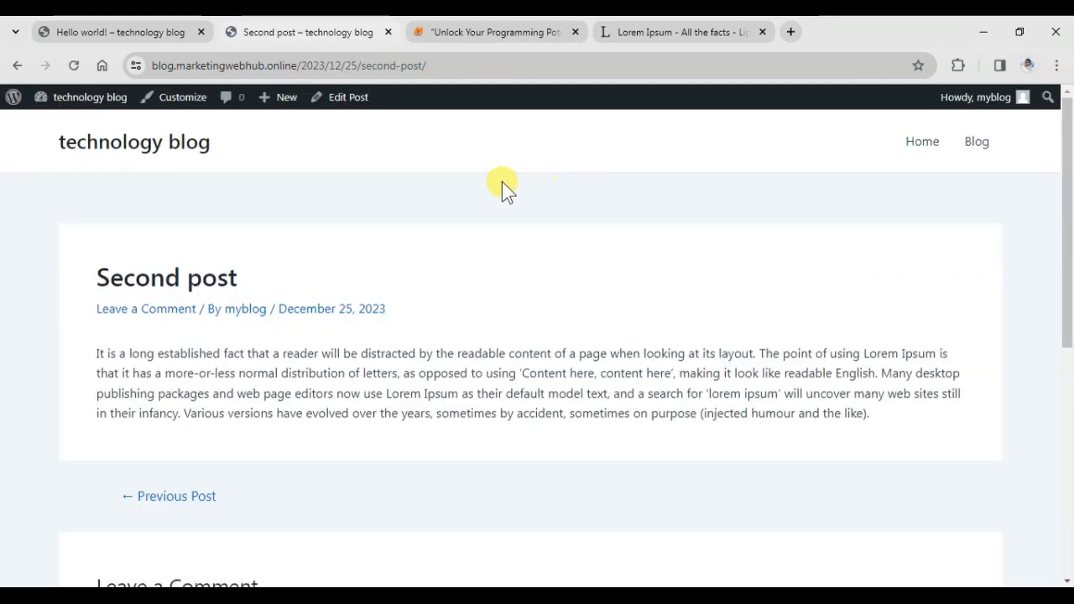
Copy the blog's domain address and load its home page in a new Incognito window.
scroll(225, 304, down, 2)
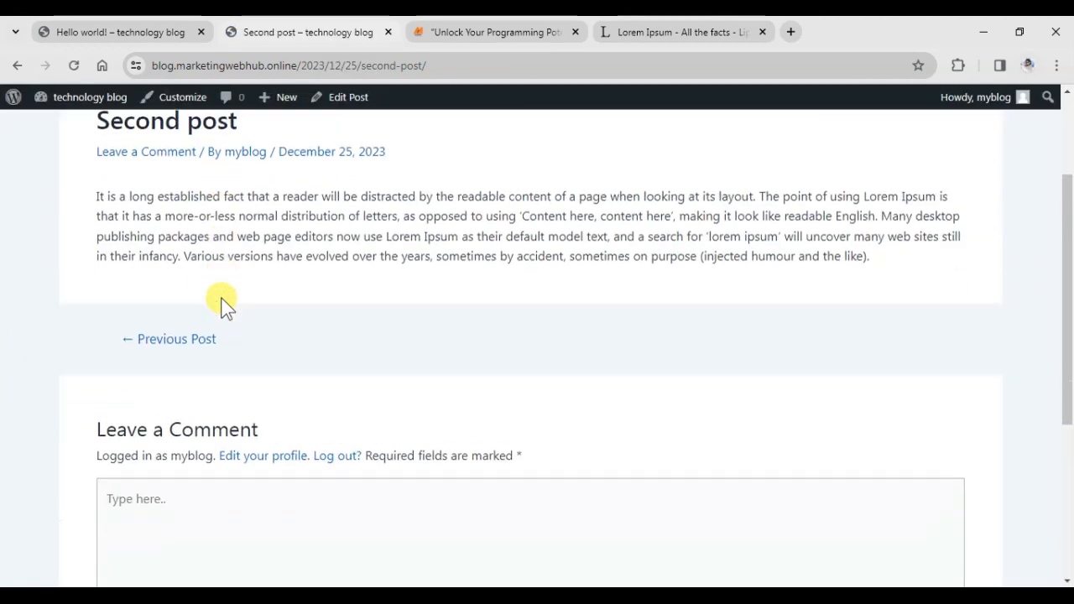
scroll(225, 303, up, 1)
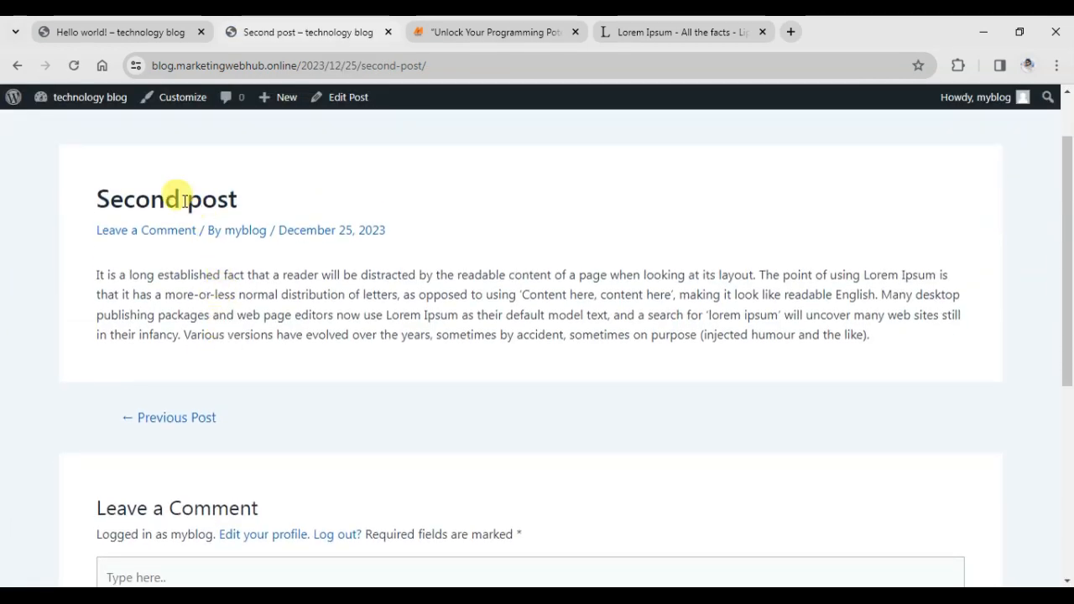
scroll(168, 419, down, 3)
scroll(241, 392, up, 4)
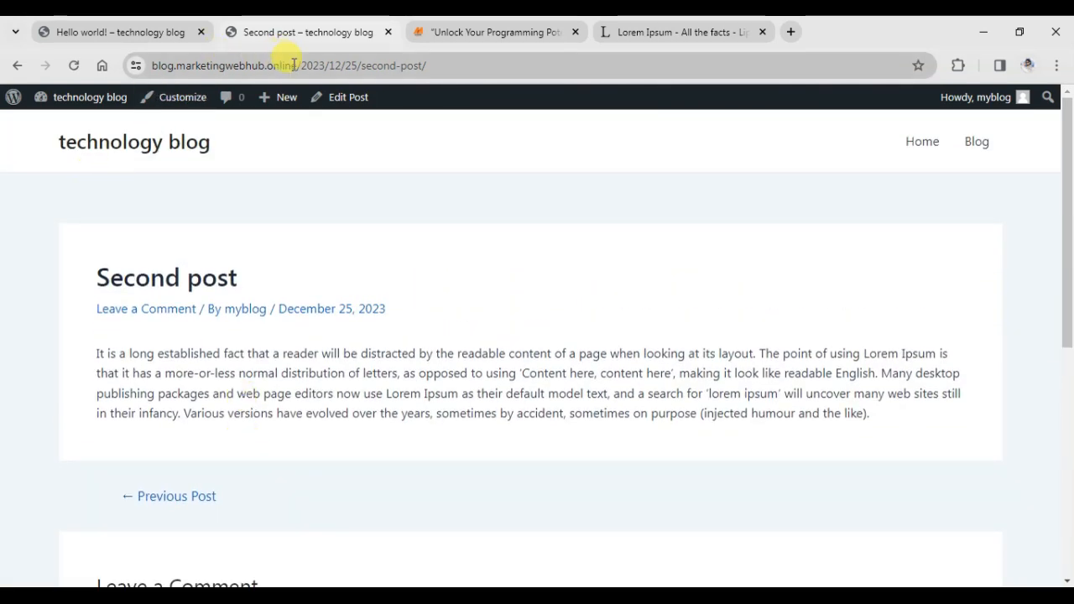
drag(296, 66, 153, 71)
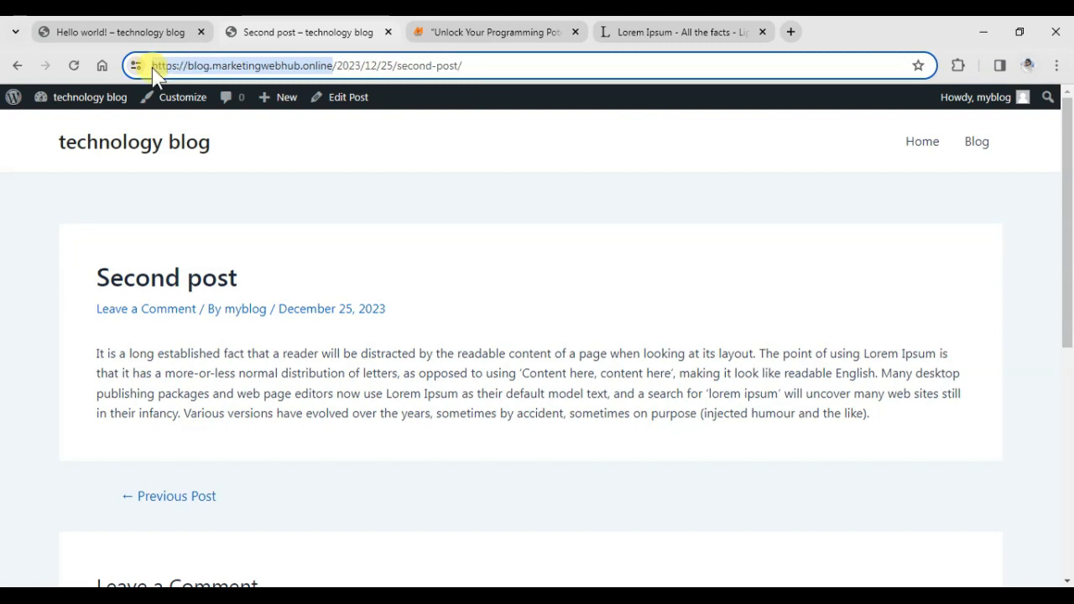
key(ctrl+c)
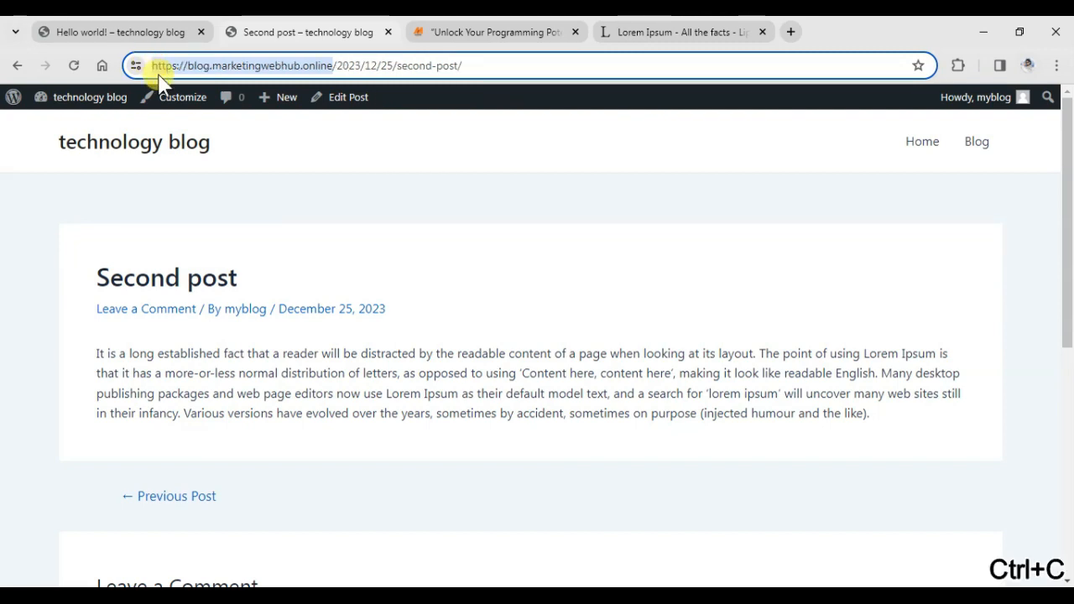
key(ctrl+shift+n)
key(ctrl+v)
key(Return)
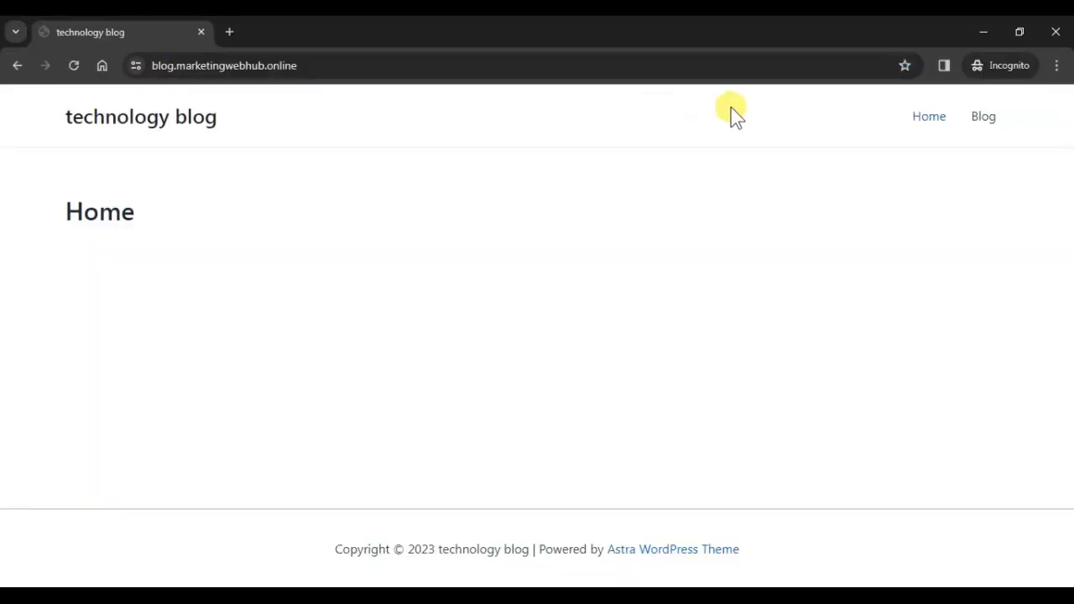
As a logged-out visitor, open Second post from the Blog listing and scroll to its comment form.
click(979, 118)
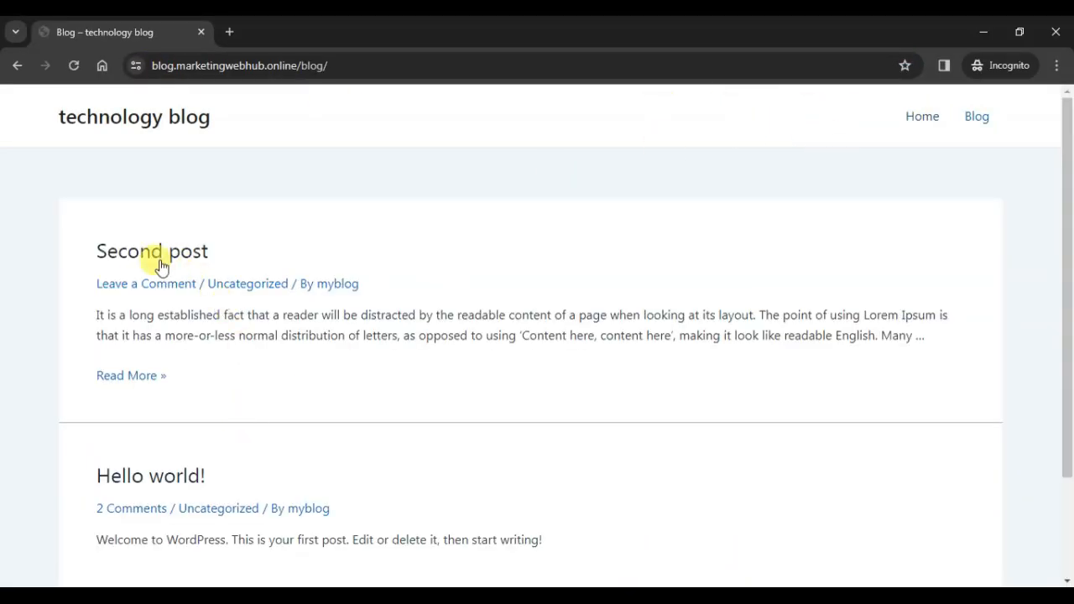
scroll(172, 268, down, 2)
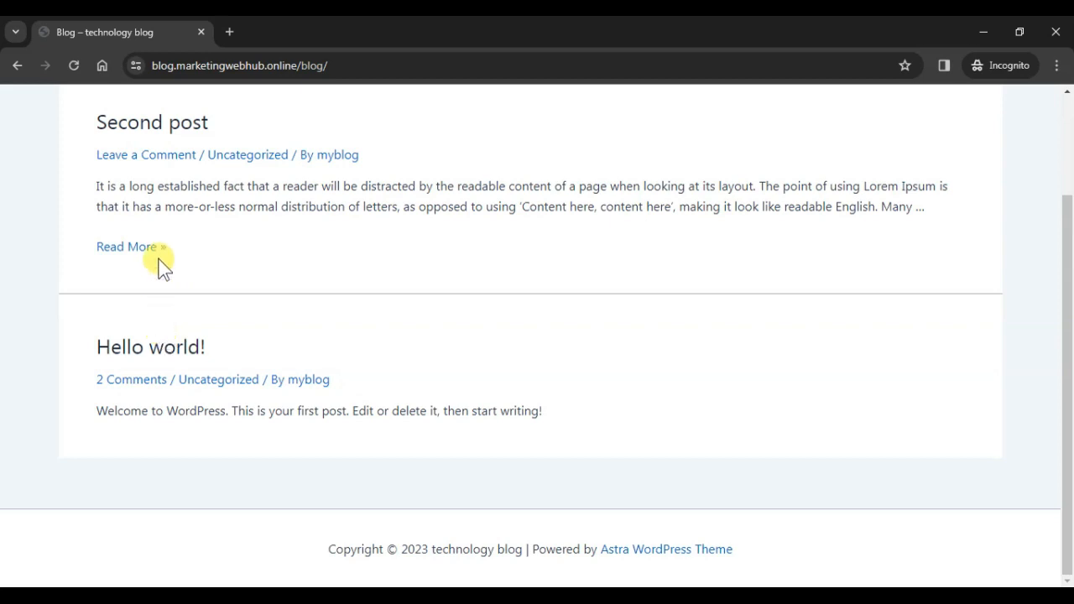
click(155, 127)
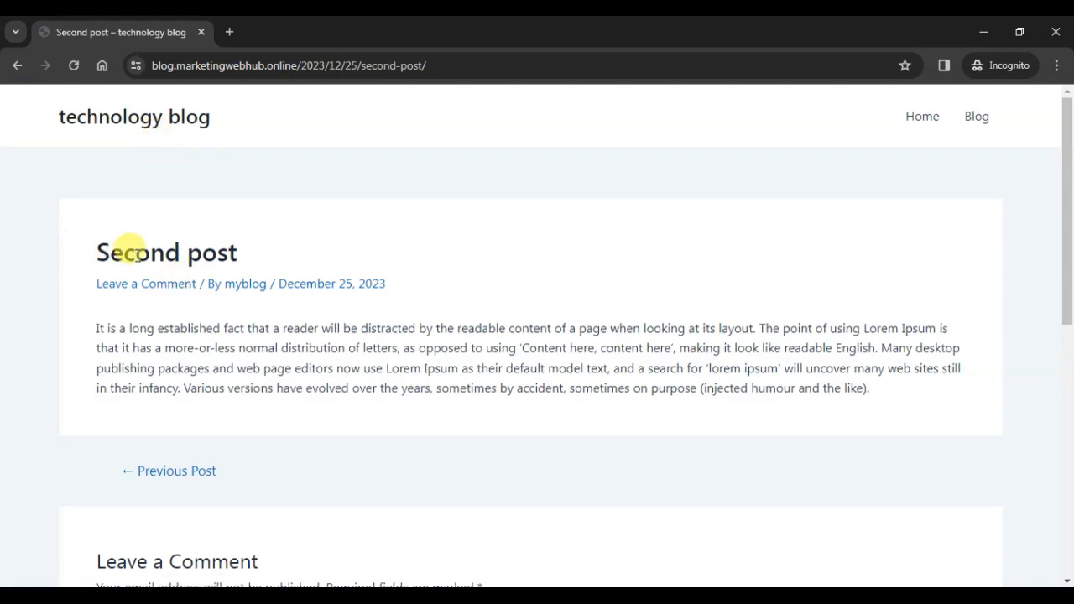
scroll(165, 324, down, 1)
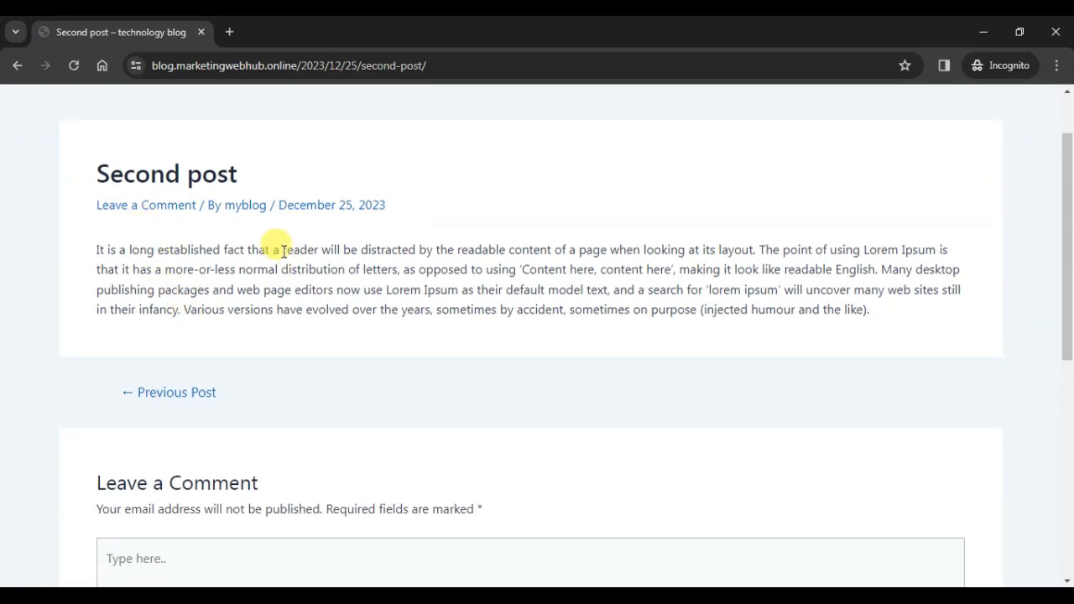
scroll(286, 280, down, 4)
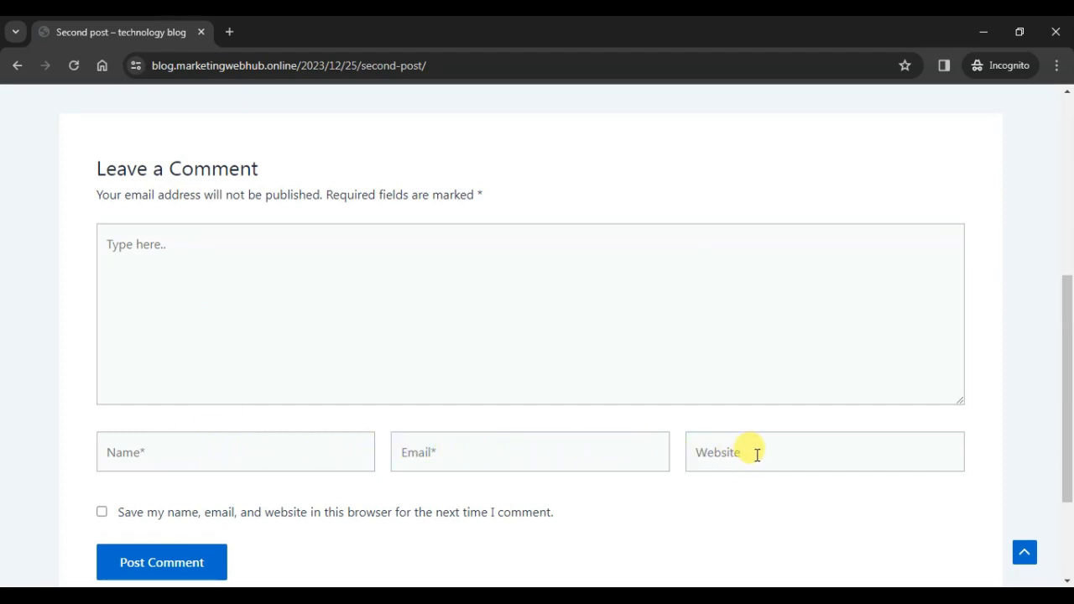
Write 'thanks for information' and autofill the commenter's name and e-mail, leaving Website blank.
click(335, 307)
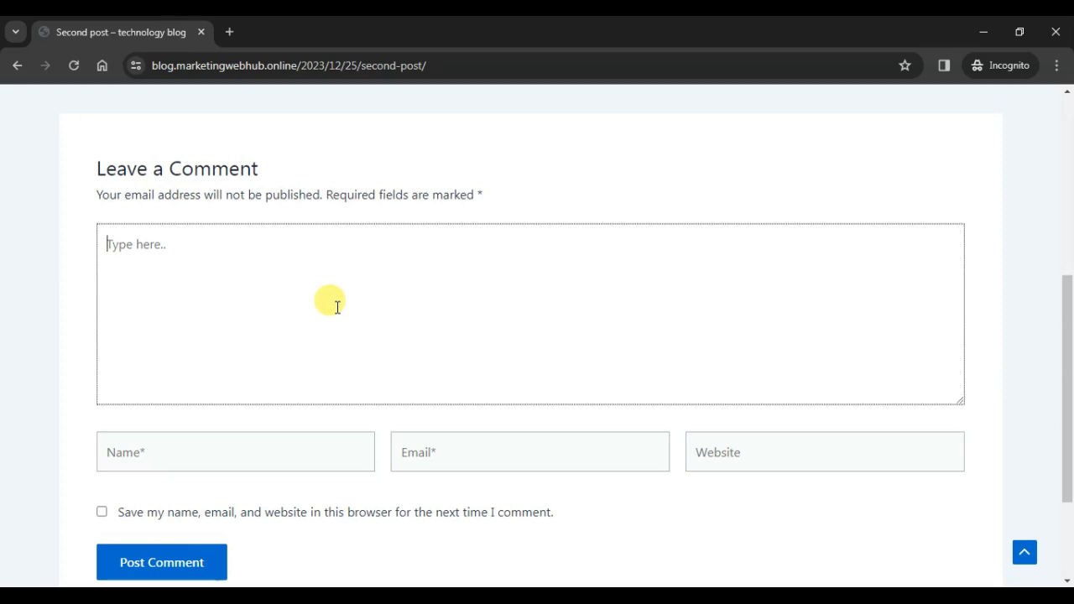
text(thanks for information)
click(294, 438)
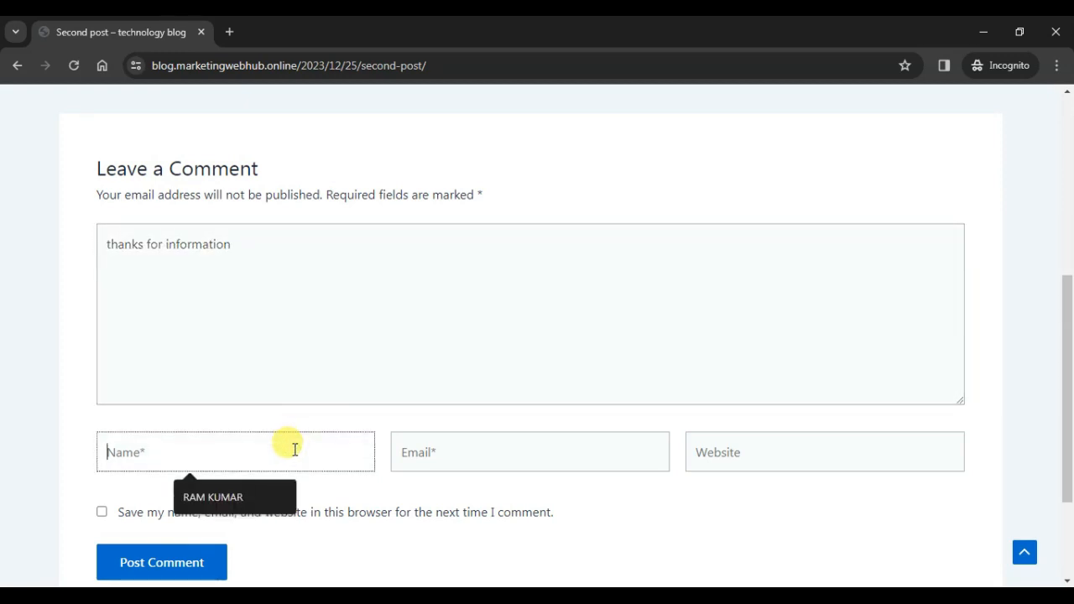
click(255, 508)
click(442, 454)
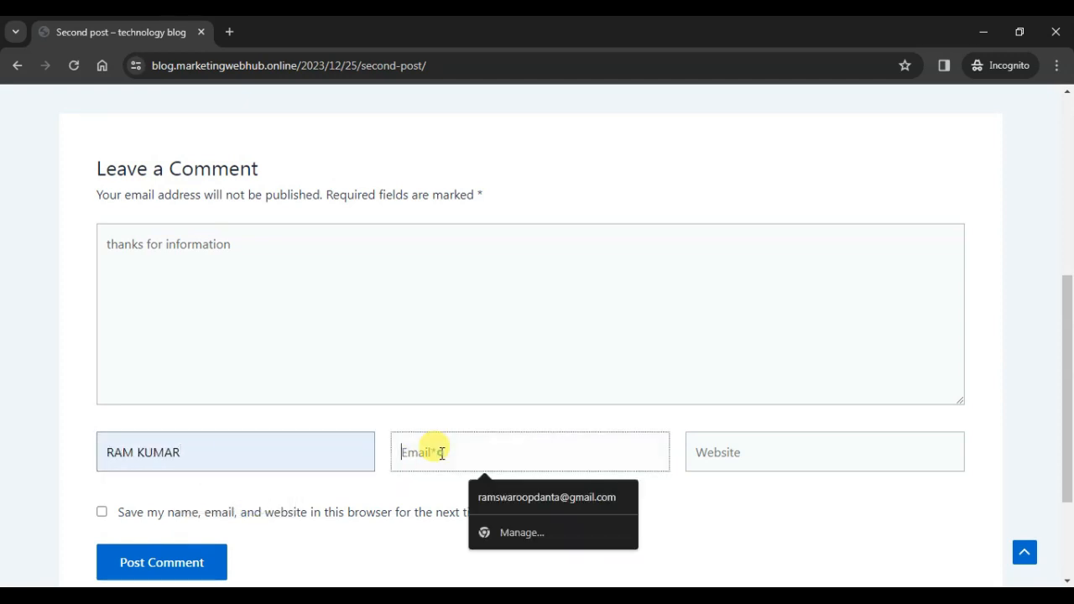
click(503, 495)
click(720, 444)
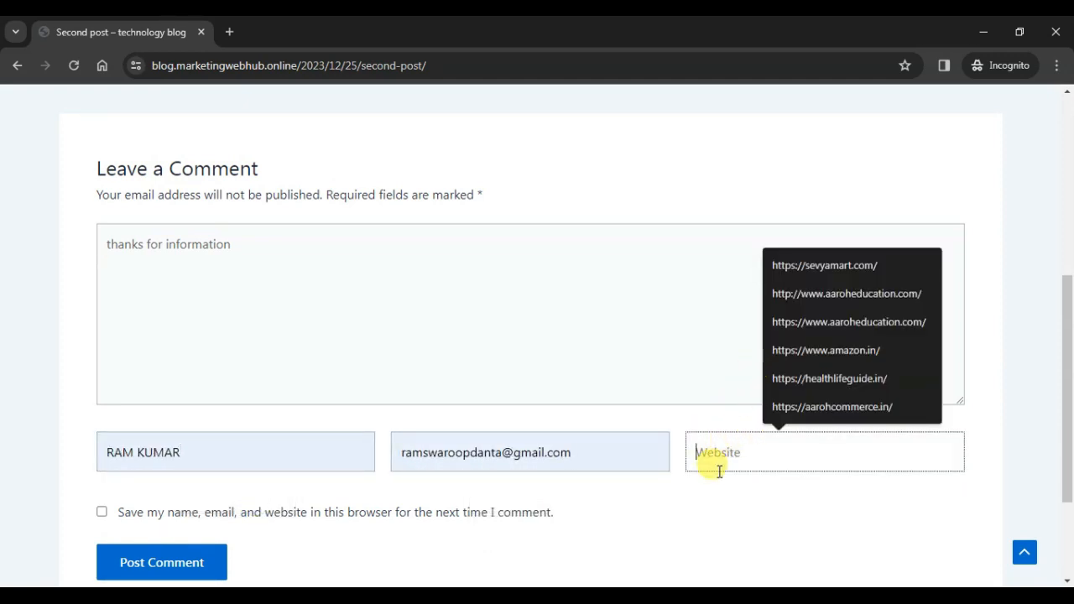
click(695, 508)
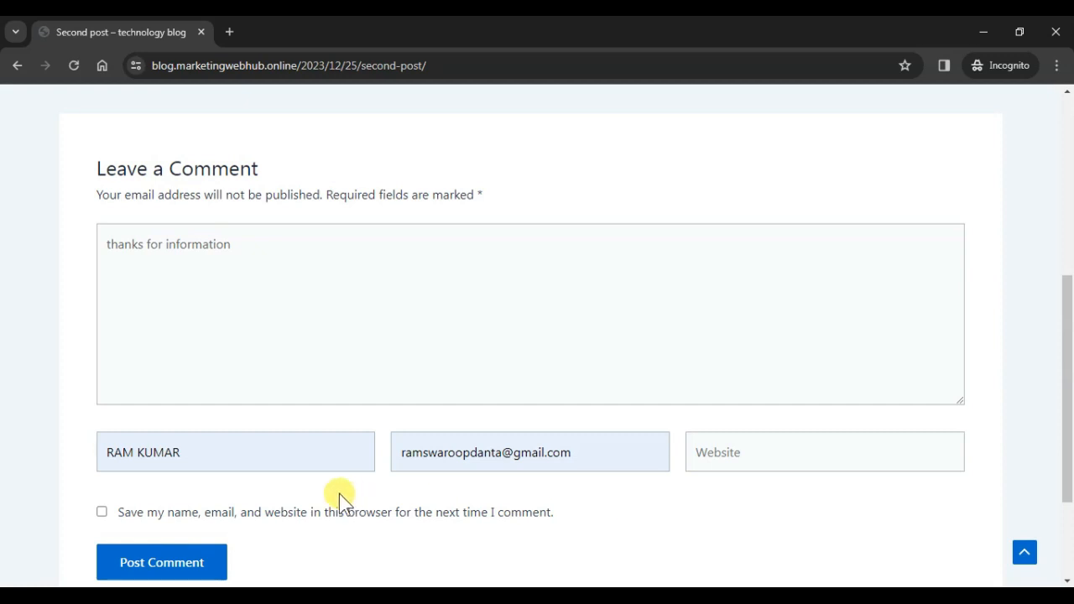
Submit the visitor comment and return to the logged-in admin window.
scroll(138, 438, down, 1)
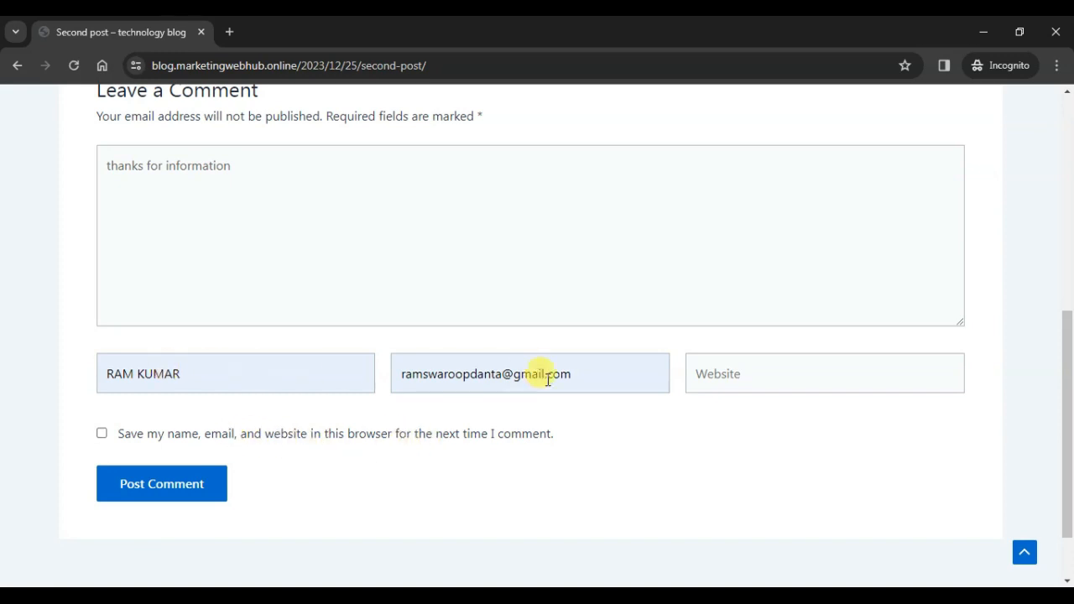
click(160, 481)
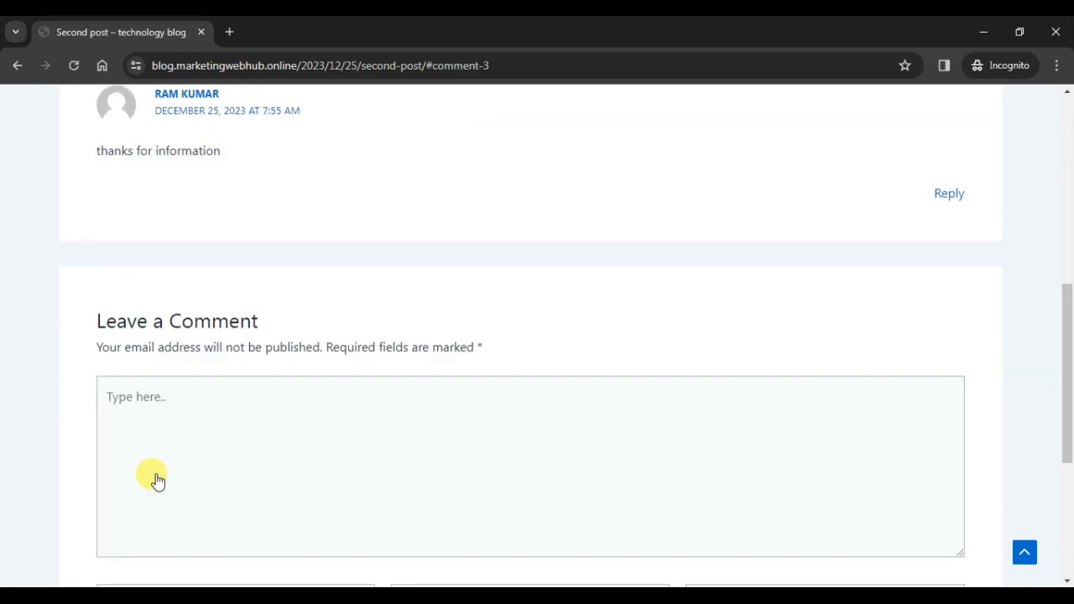
scroll(154, 477, up, 4)
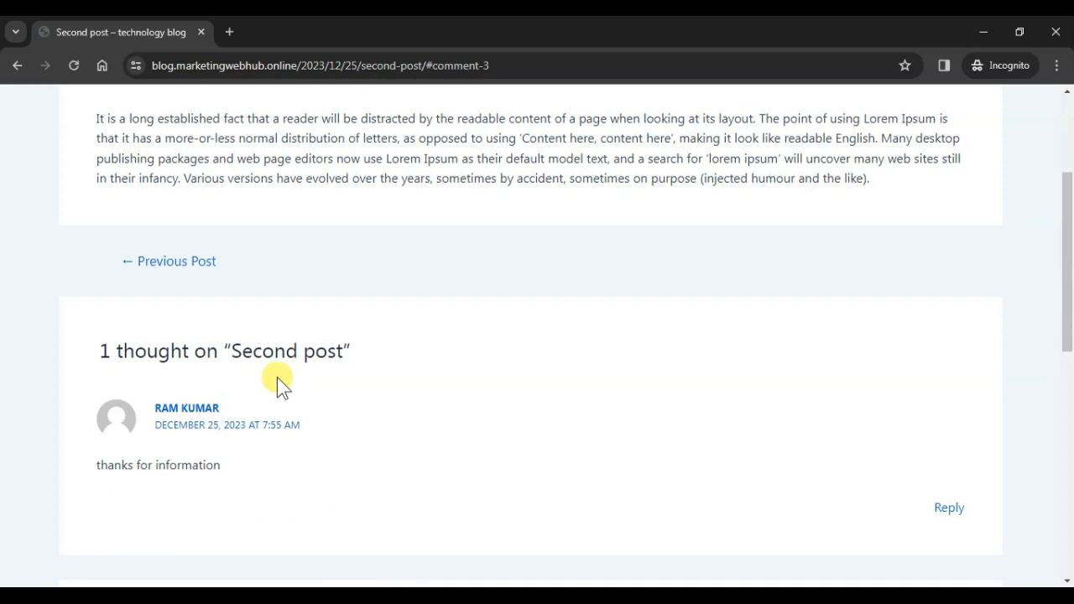
key(alt+Tab)
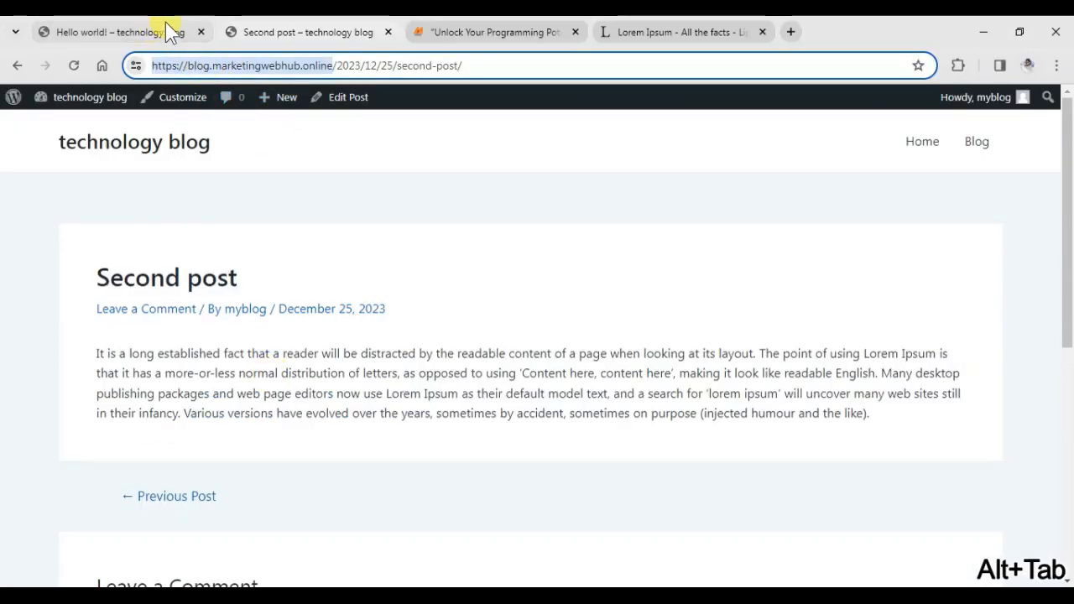
In the admin Comments screen, unapprove the 'thanks for information' comment on Second post.
click(18, 67)
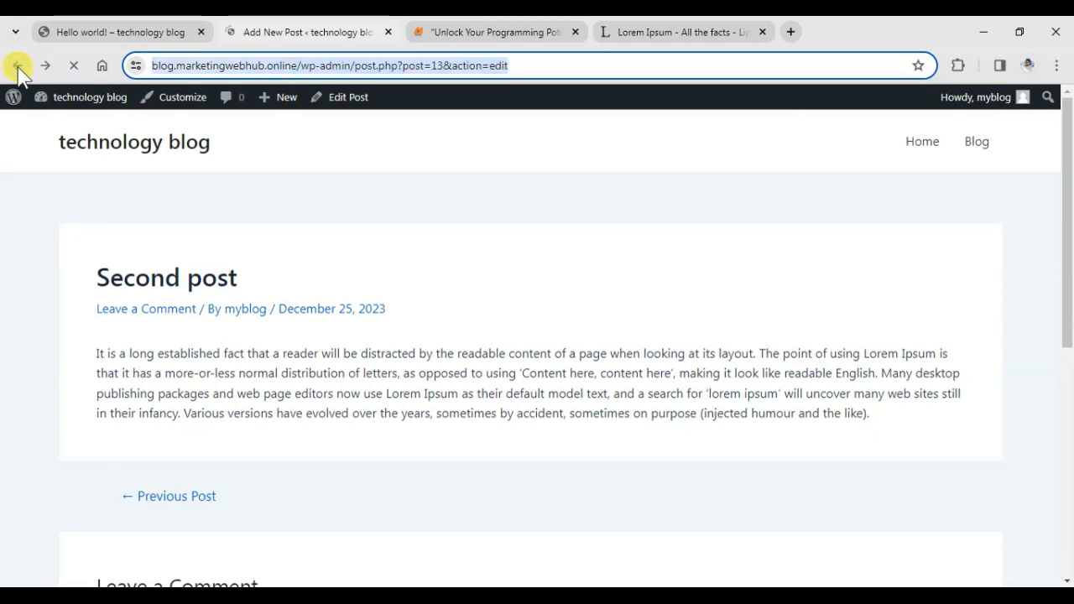
click(18, 67)
click(56, 306)
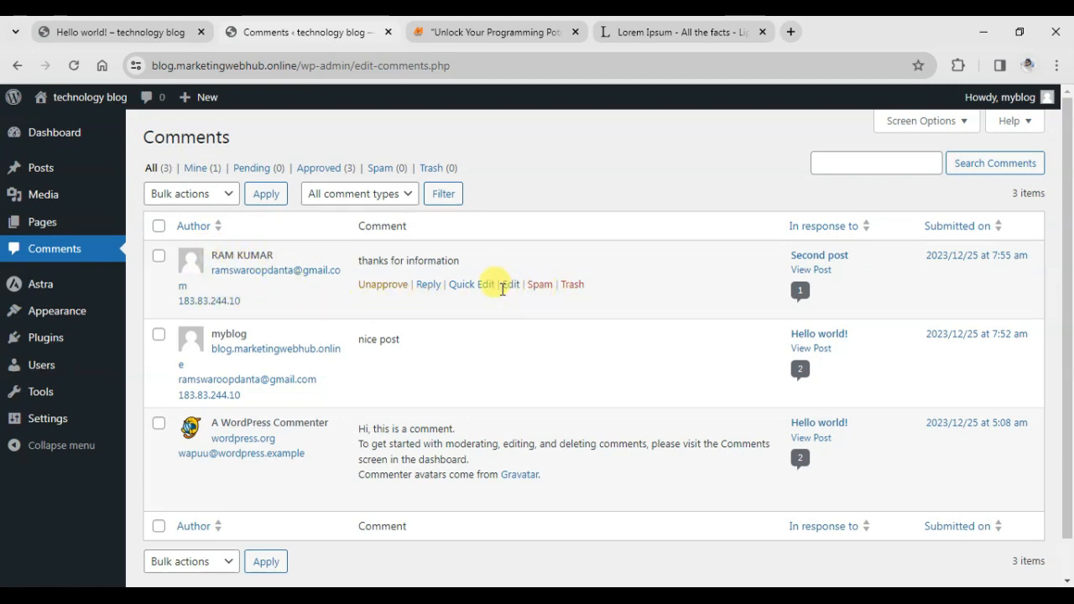
click(374, 286)
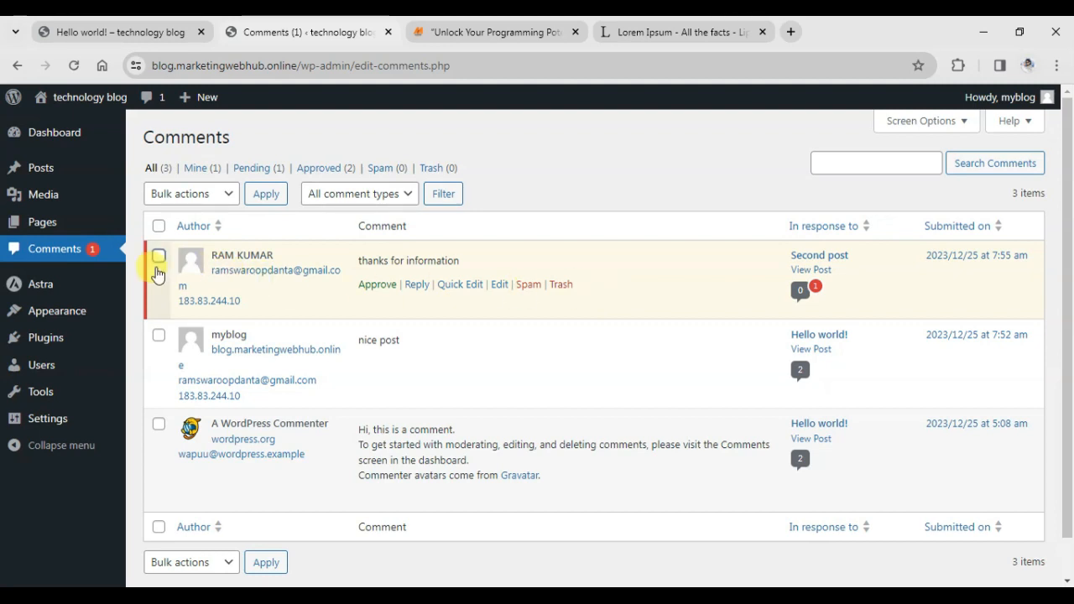
mouse_move(42, 225)
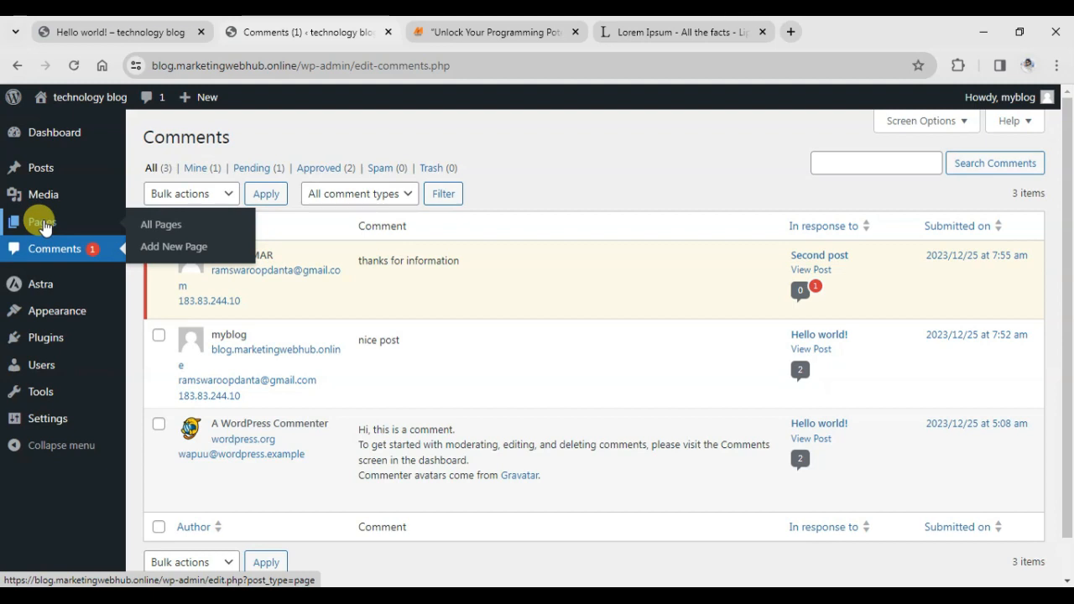
Browse the Pages and Posts lists, then go to the post Categories screen.
click(154, 225)
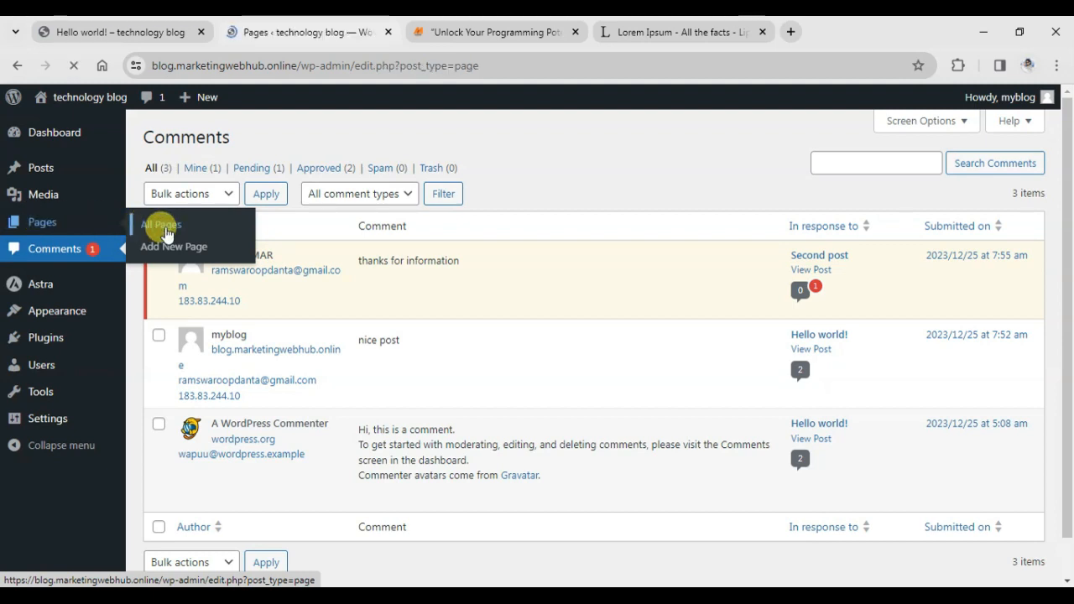
mouse_move(122, 168)
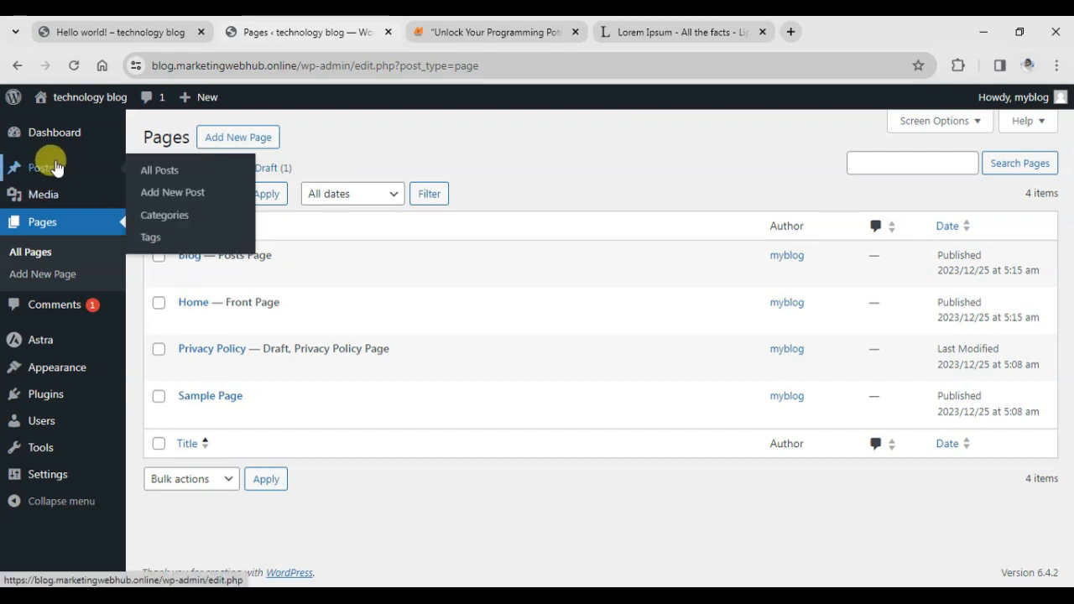
click(162, 171)
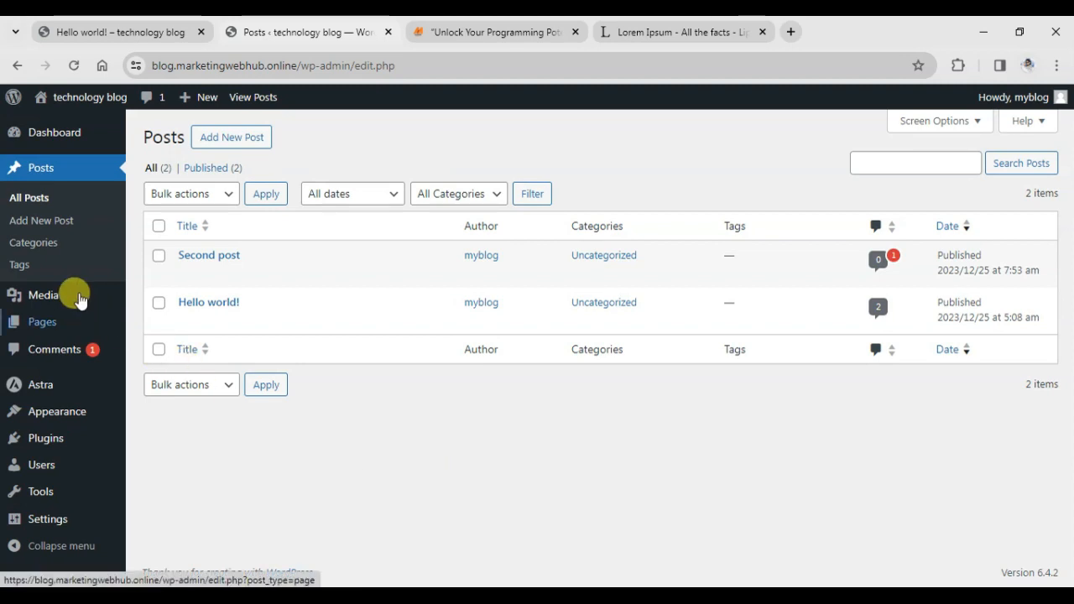
click(34, 250)
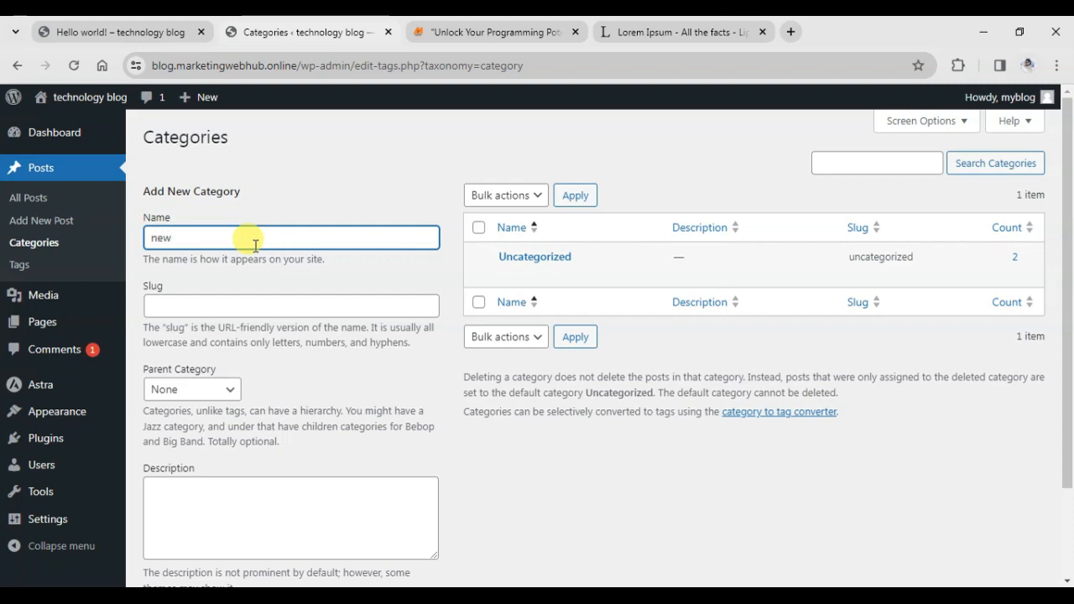
Add a category named 'news' with Parent Category left at None.
click(232, 319)
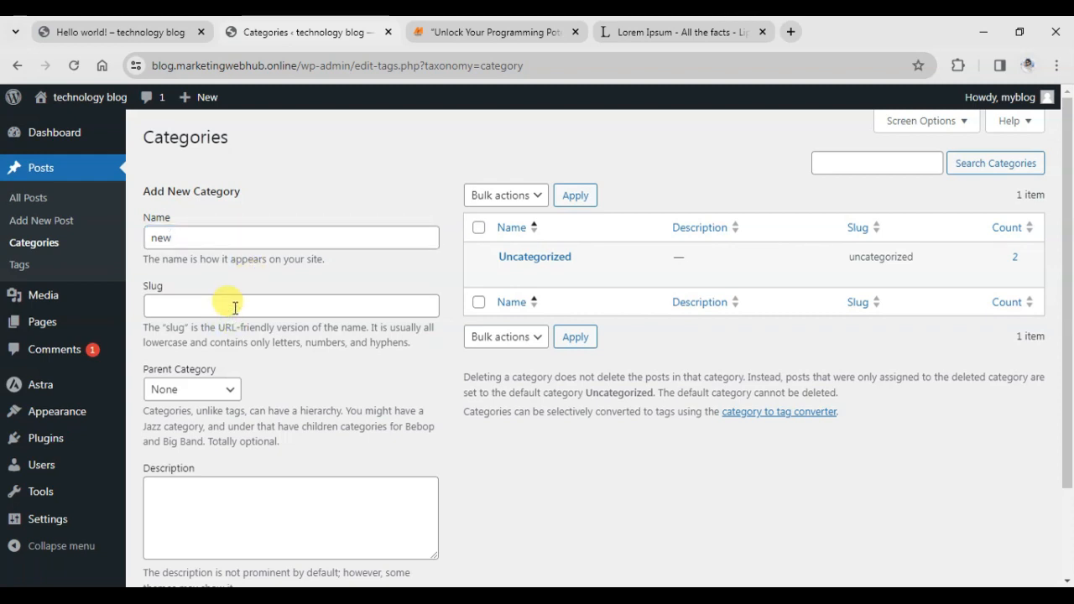
click(235, 307)
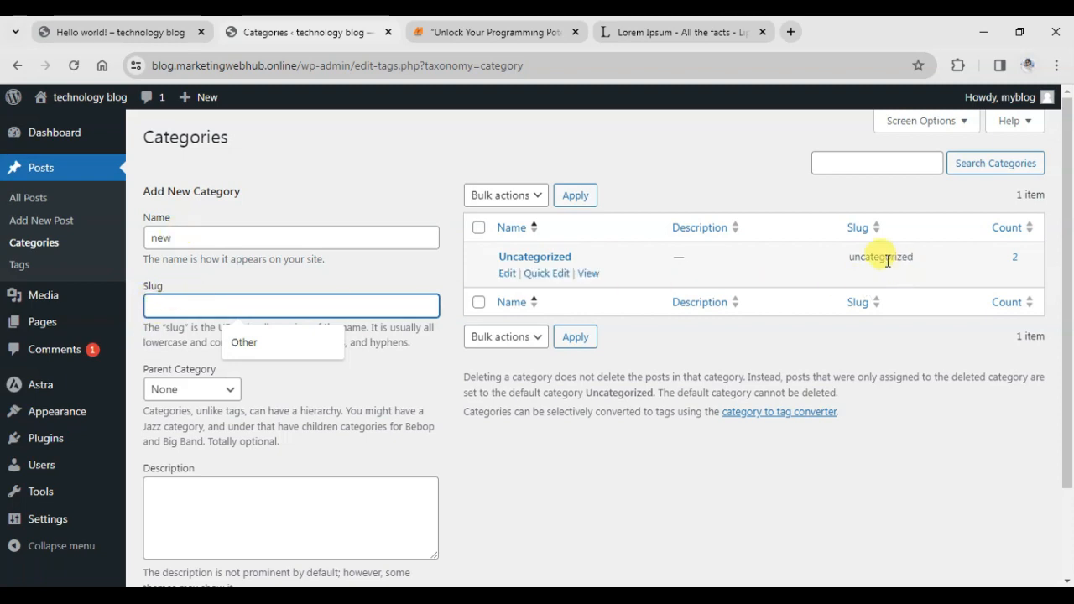
click(243, 238)
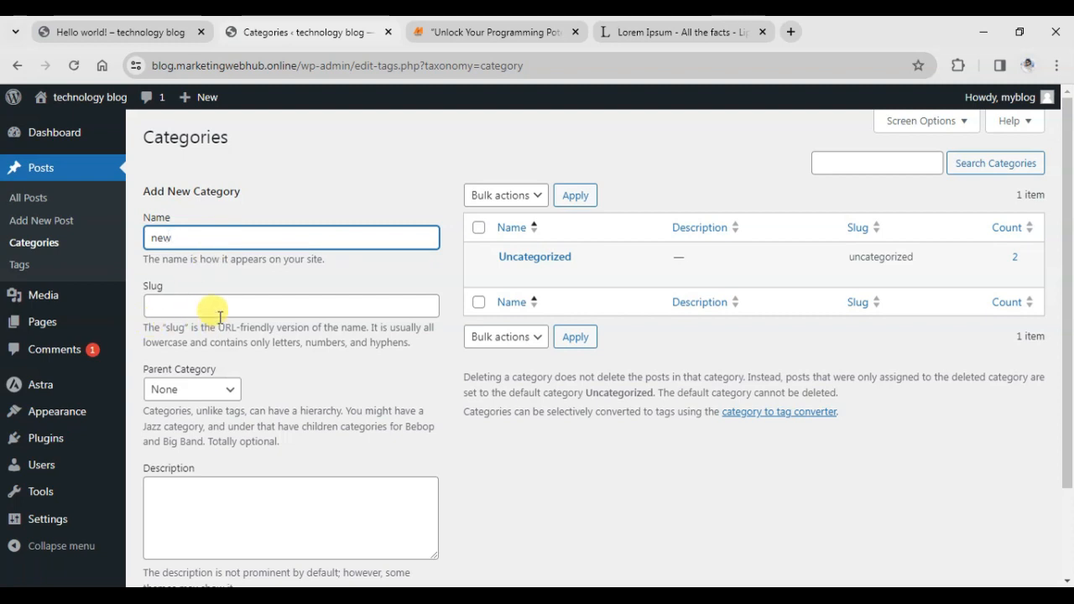
click(228, 391)
click(227, 392)
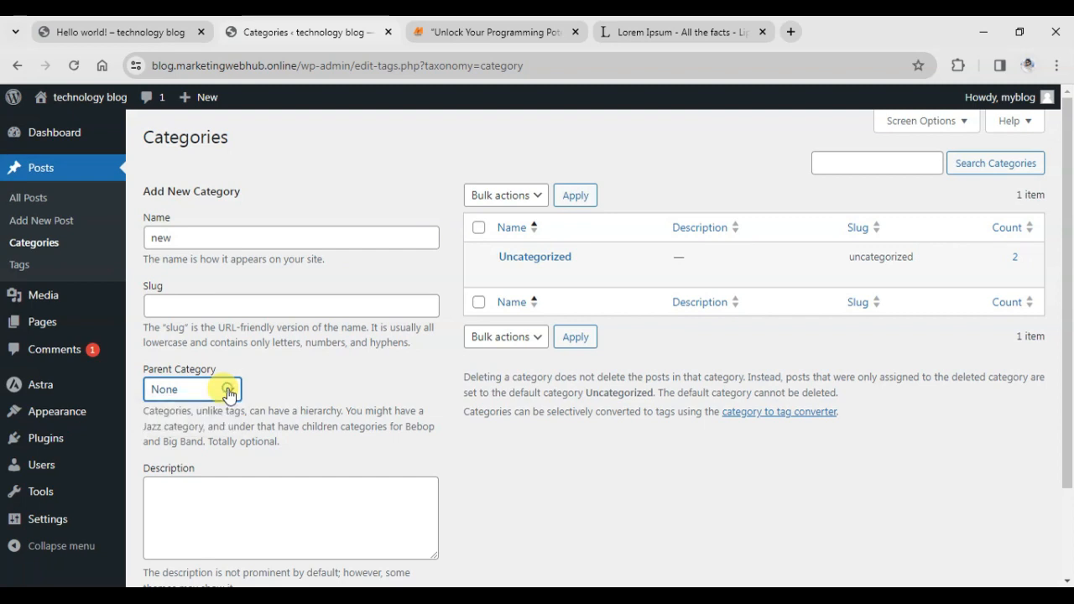
click(182, 242)
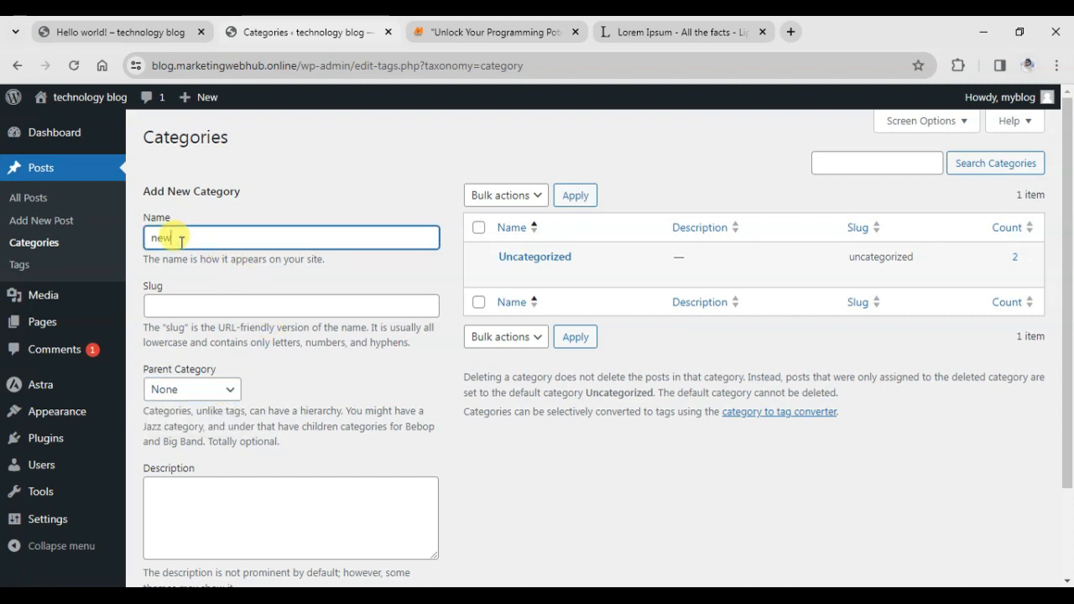
text(news)
click(222, 395)
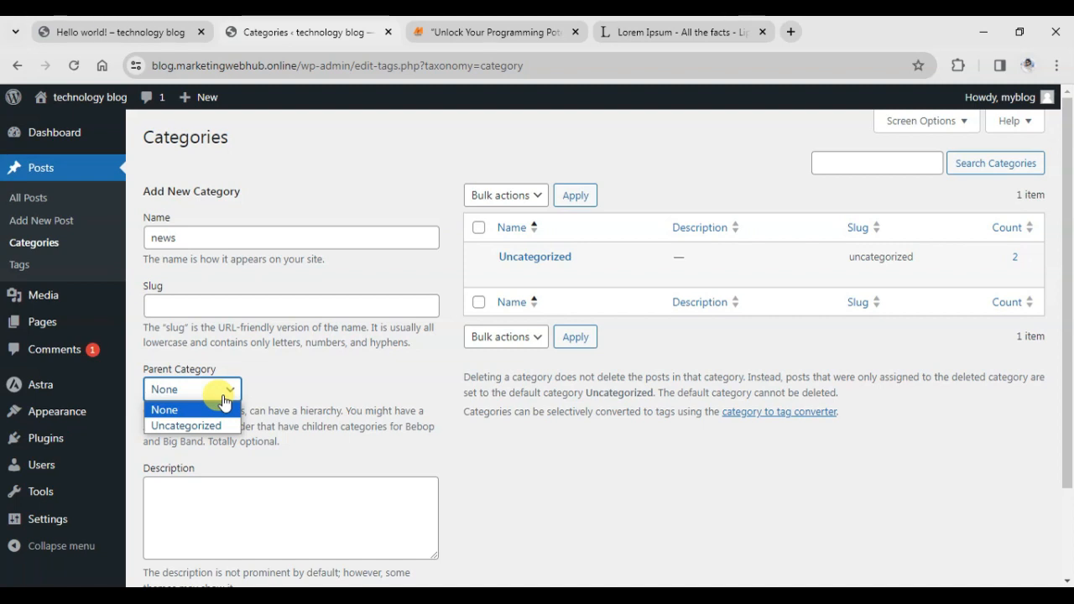
click(223, 396)
scroll(321, 408, down, 1)
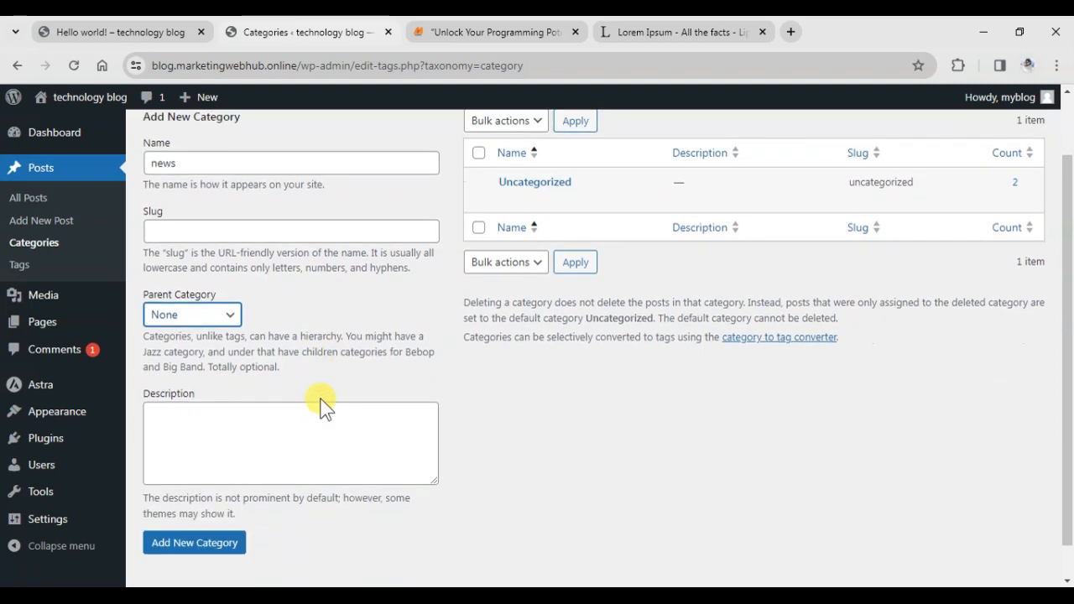
scroll(319, 398, down, 1)
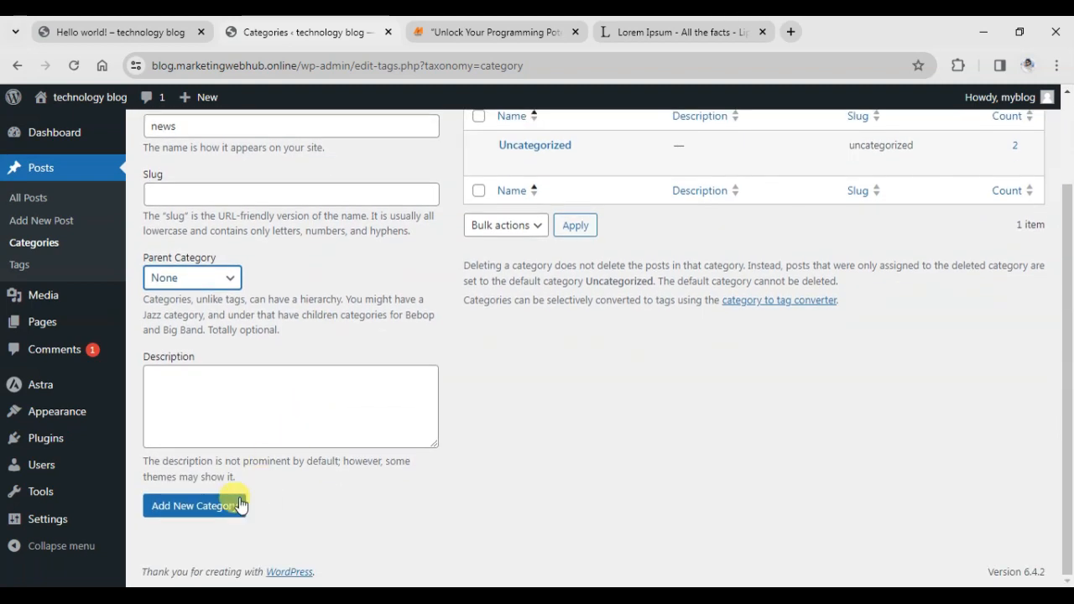
click(193, 507)
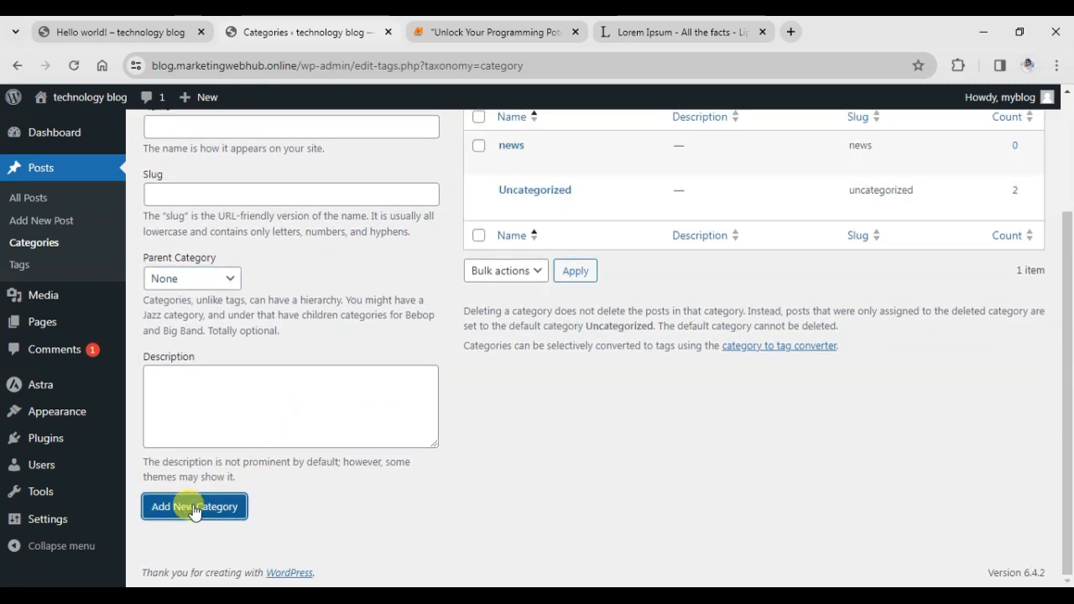
mouse_move(557, 143)
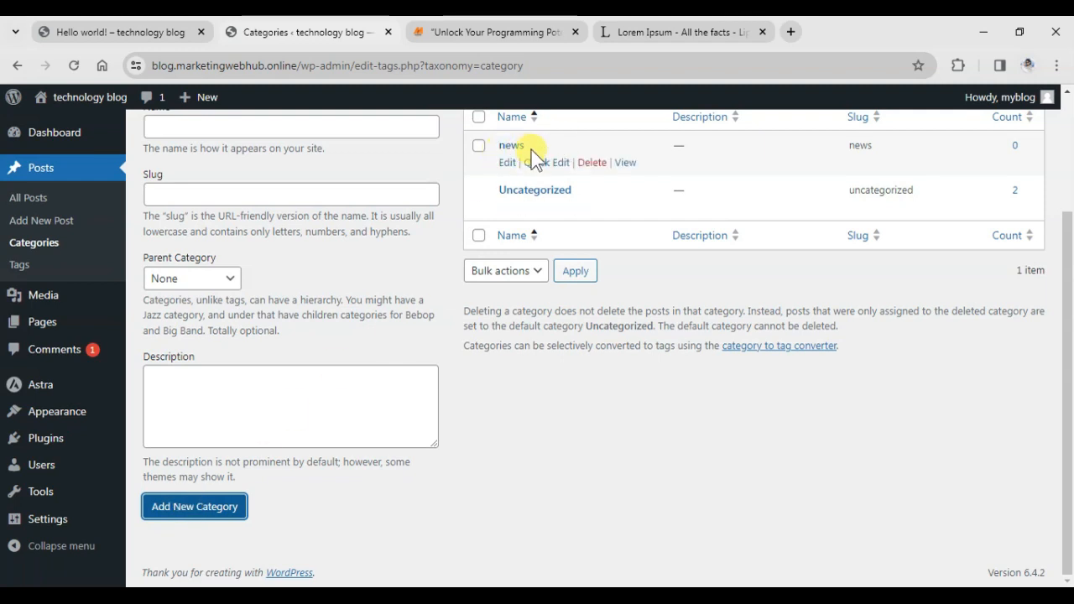
scroll(307, 192, up, 2)
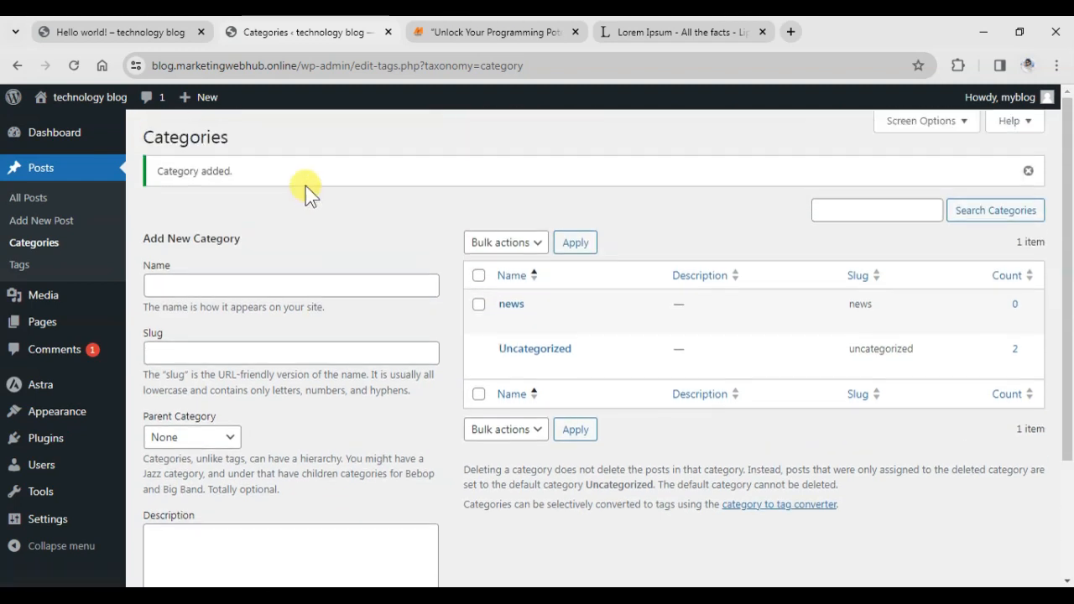
Add another top-level category named 'technology'.
click(222, 285)
text(technology)
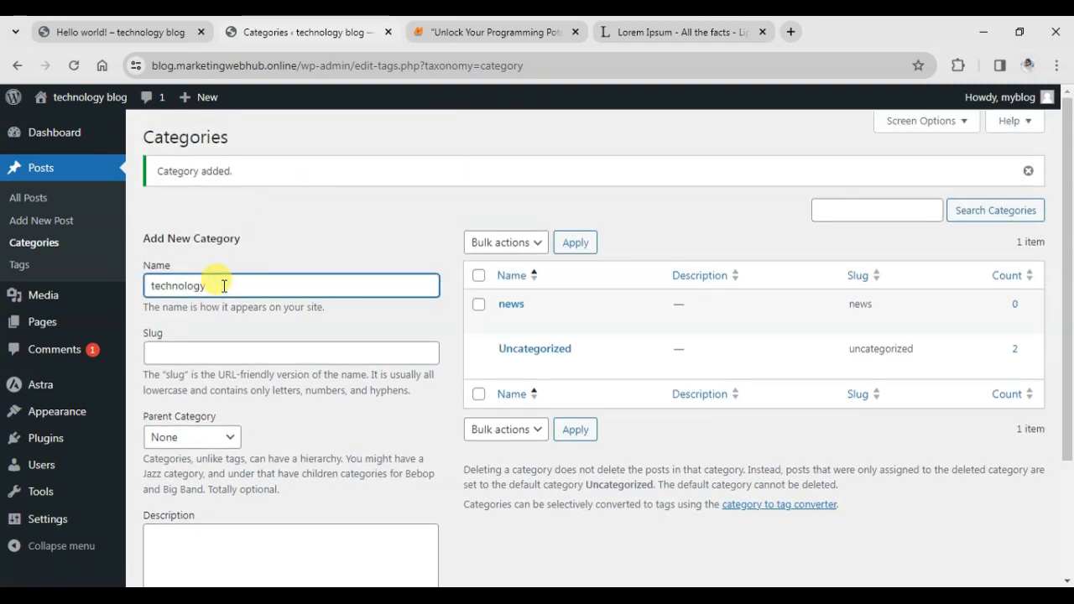
scroll(223, 302, down, 2)
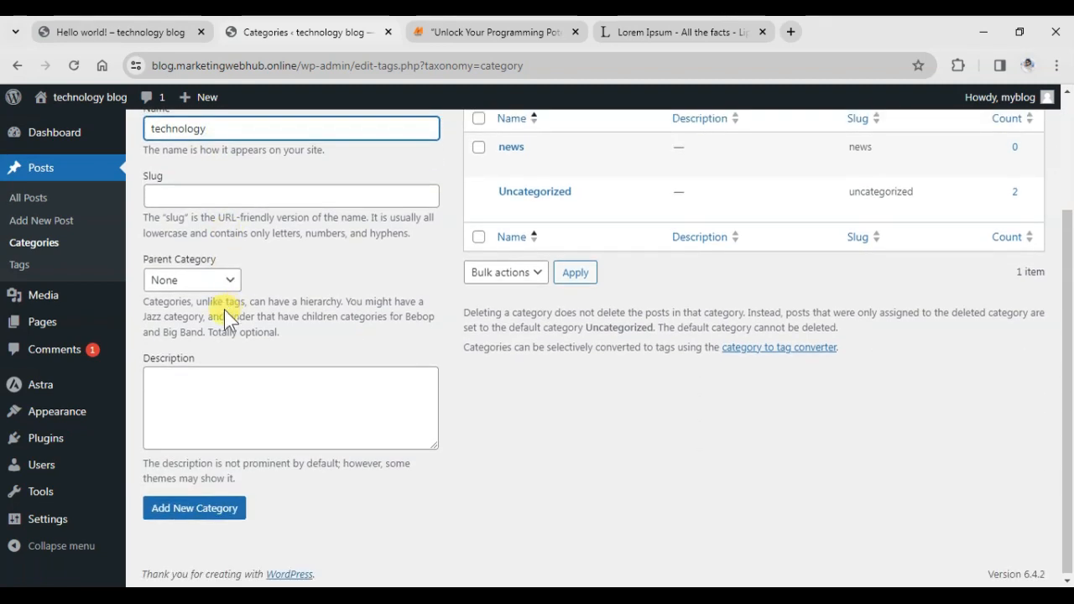
click(220, 507)
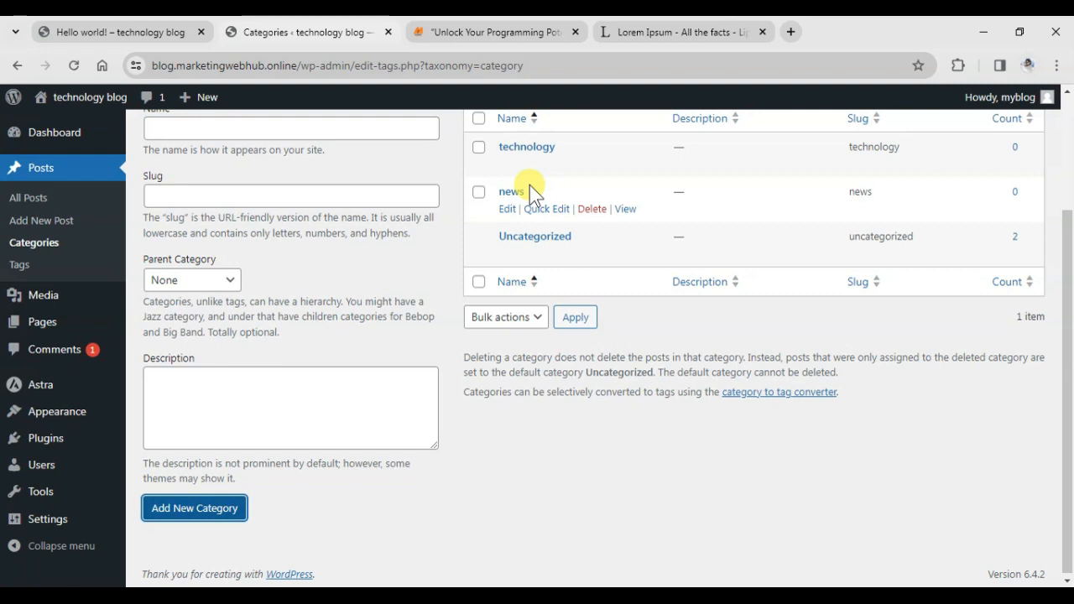
scroll(252, 288, up, 1)
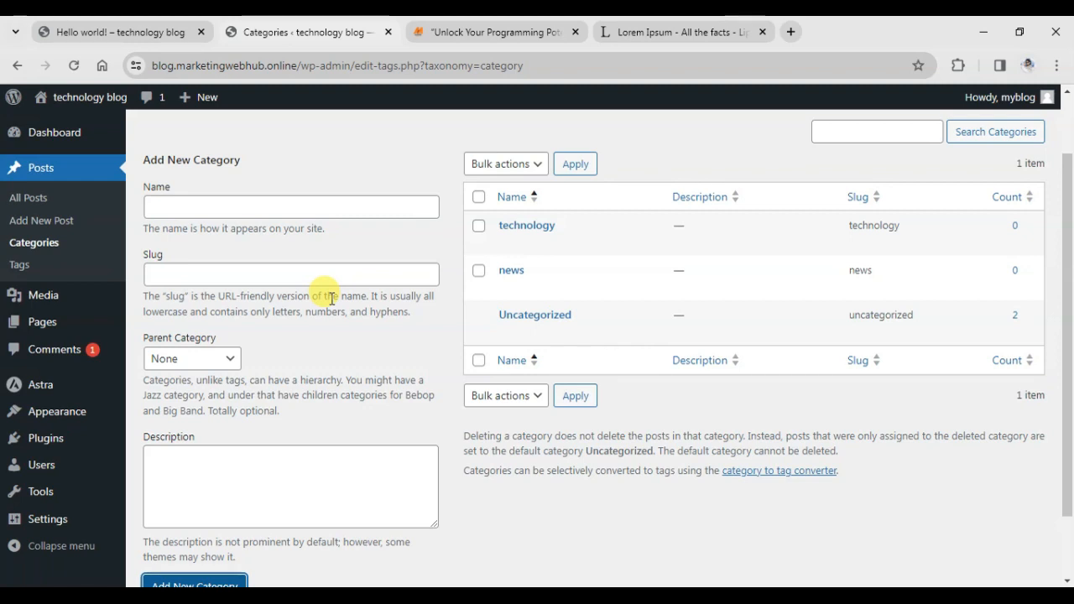
Start a new post, then open the reference site's blog listing in the other tab.
click(28, 229)
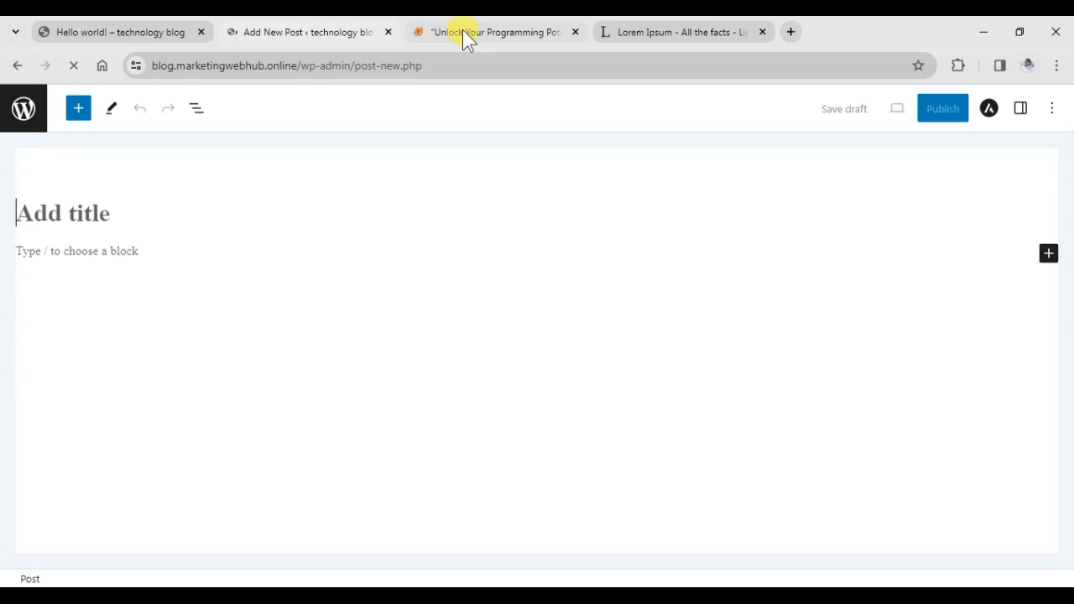
click(464, 32)
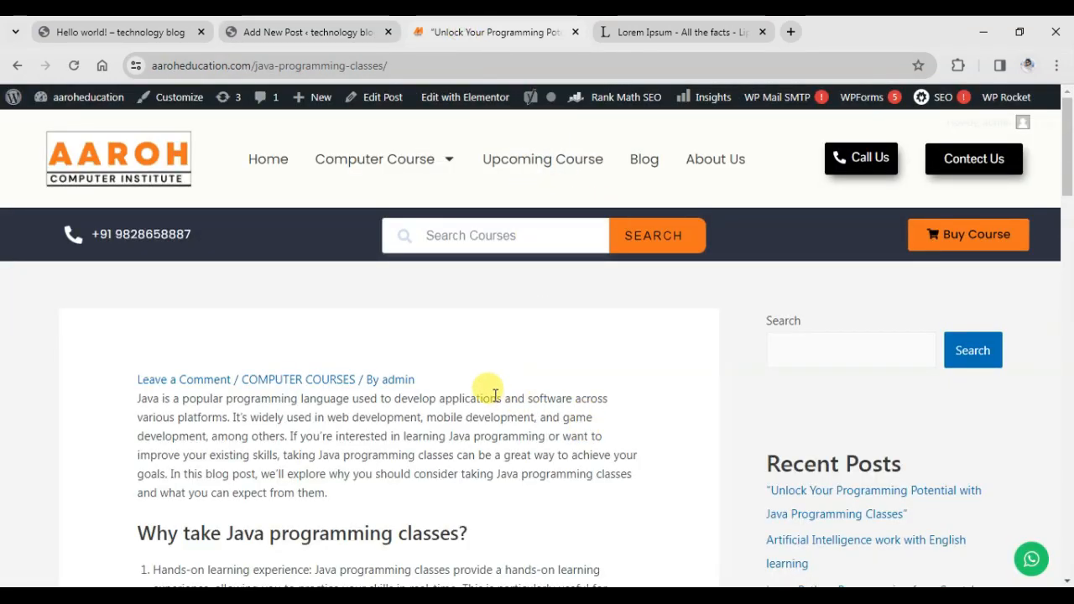
click(639, 161)
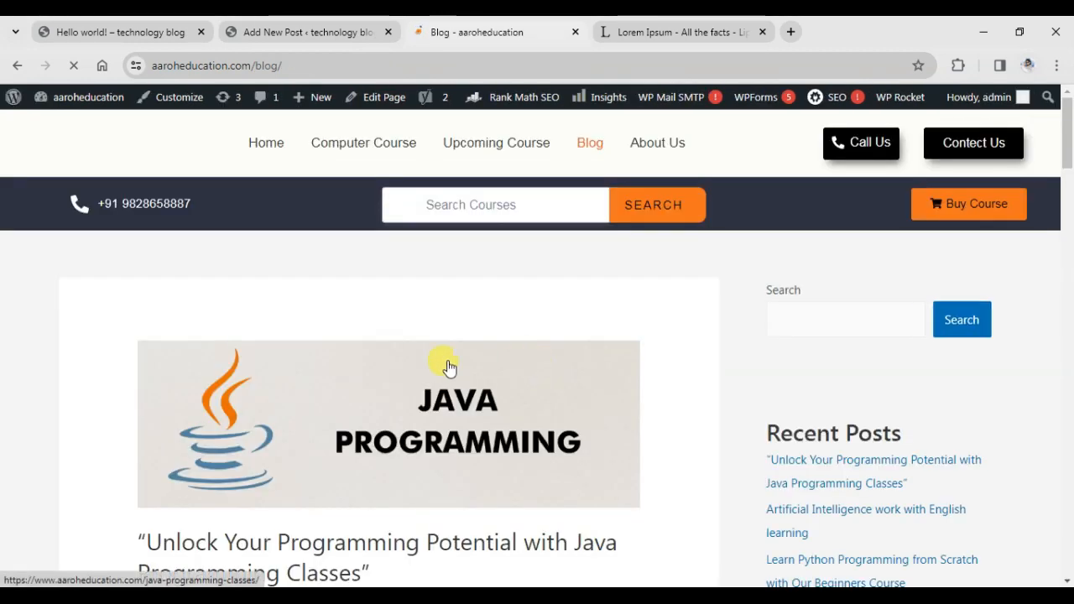
Copy the title 'Unlock Your Programming Potential with Java Programming Classes' from the blog listing.
scroll(420, 277, down, 2)
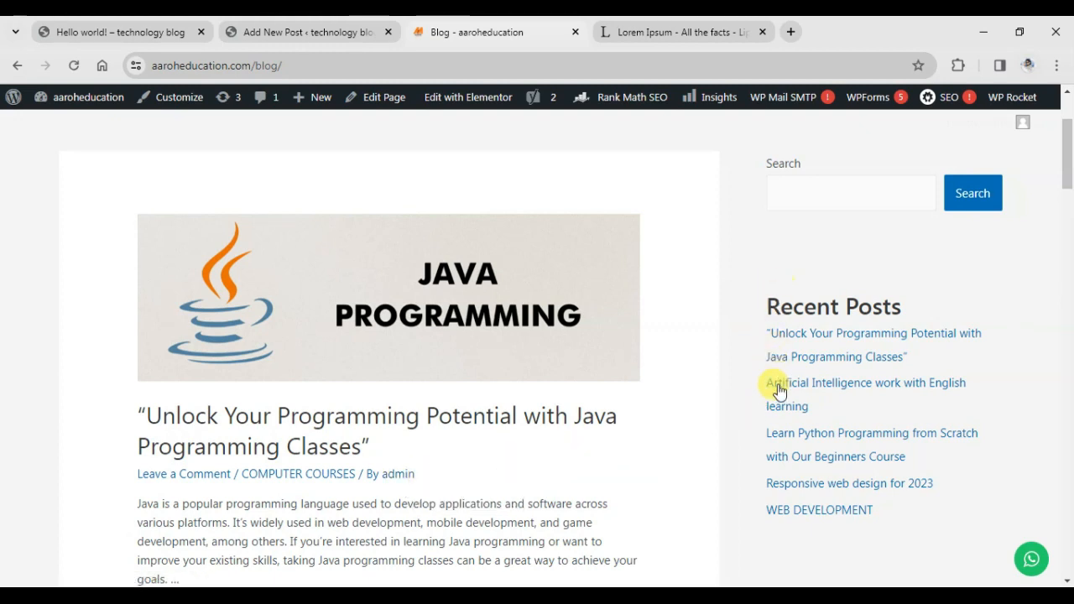
scroll(780, 417, down, 2)
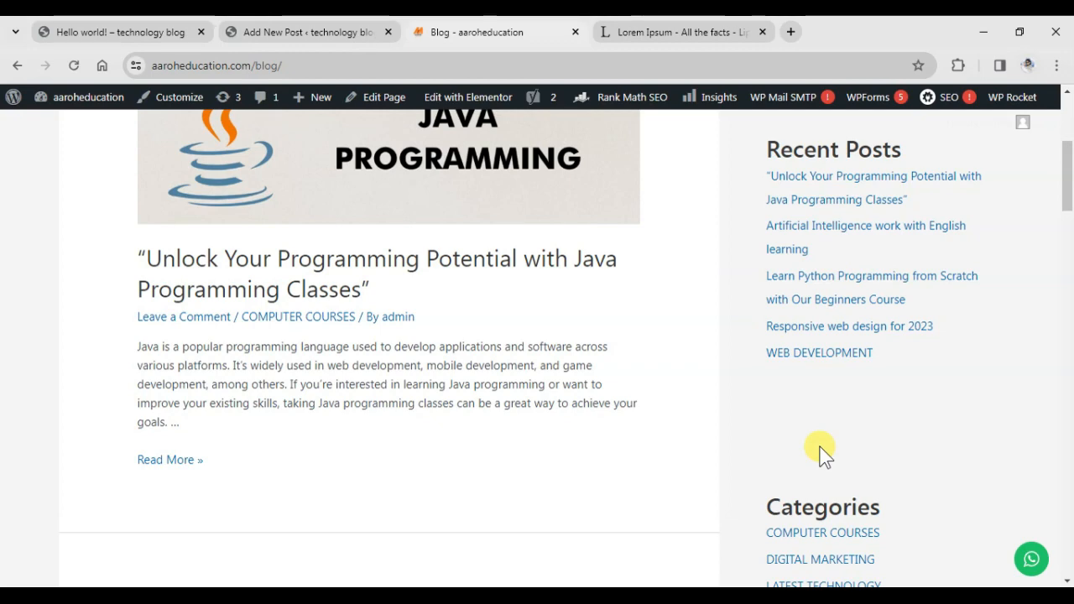
scroll(822, 454, down, 2)
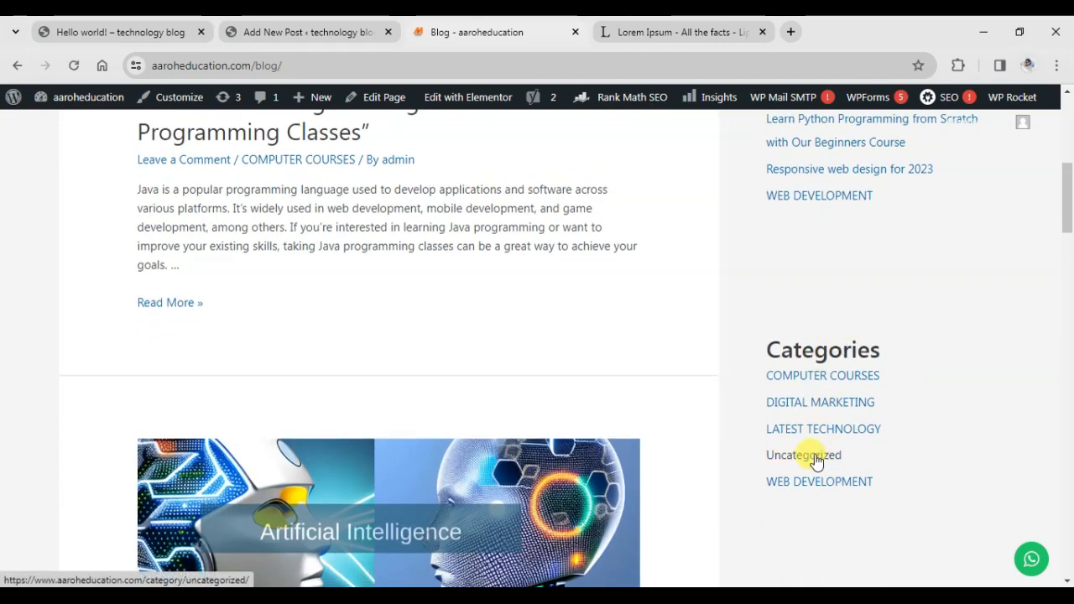
scroll(676, 369, up, 5)
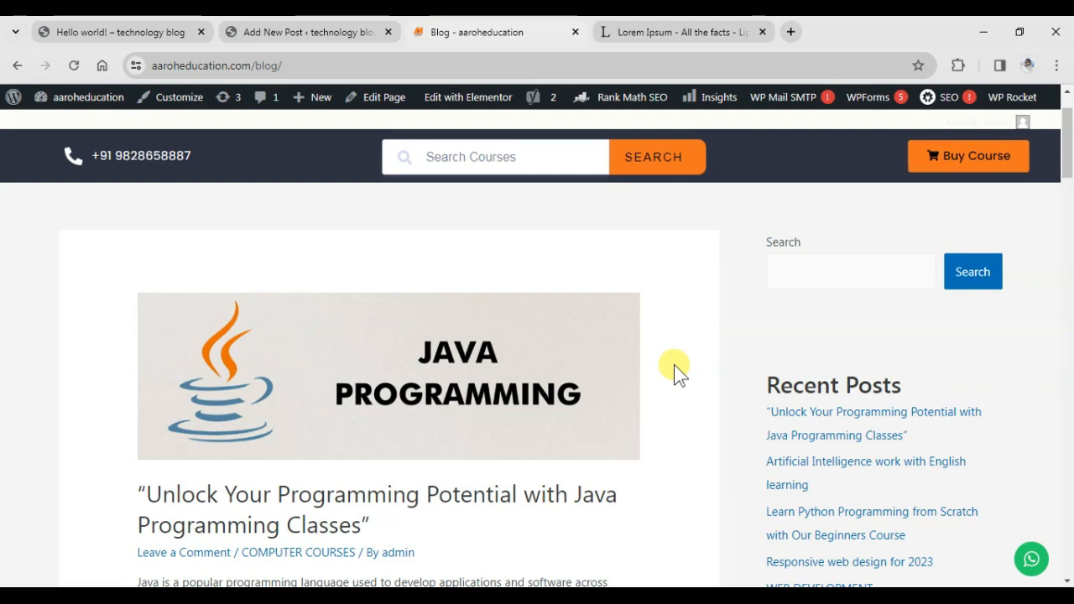
scroll(533, 395, down, 2)
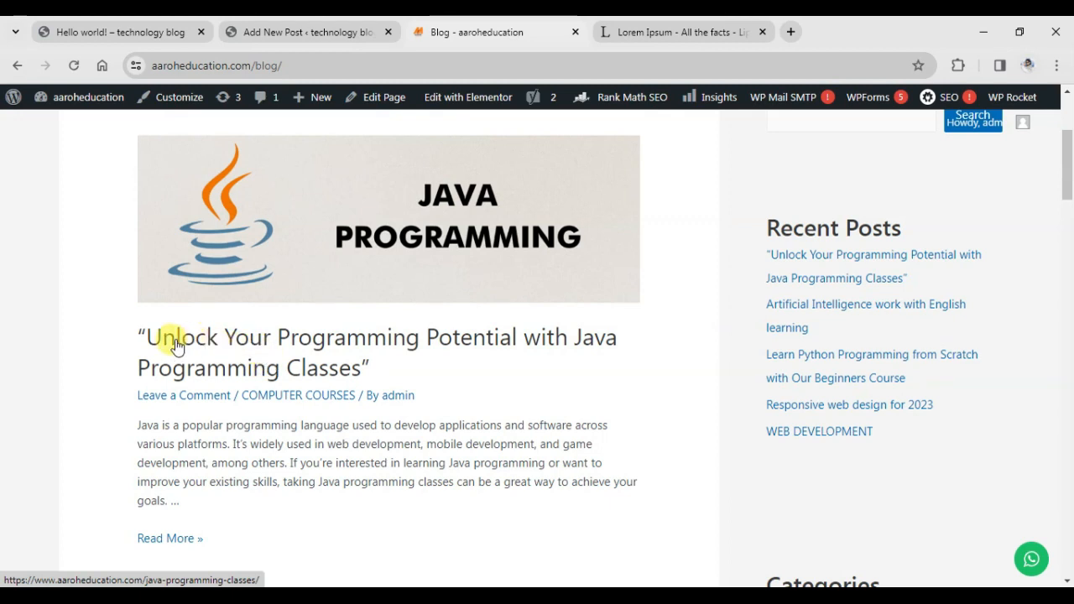
drag(384, 372, 133, 337)
key(ctrl+c)
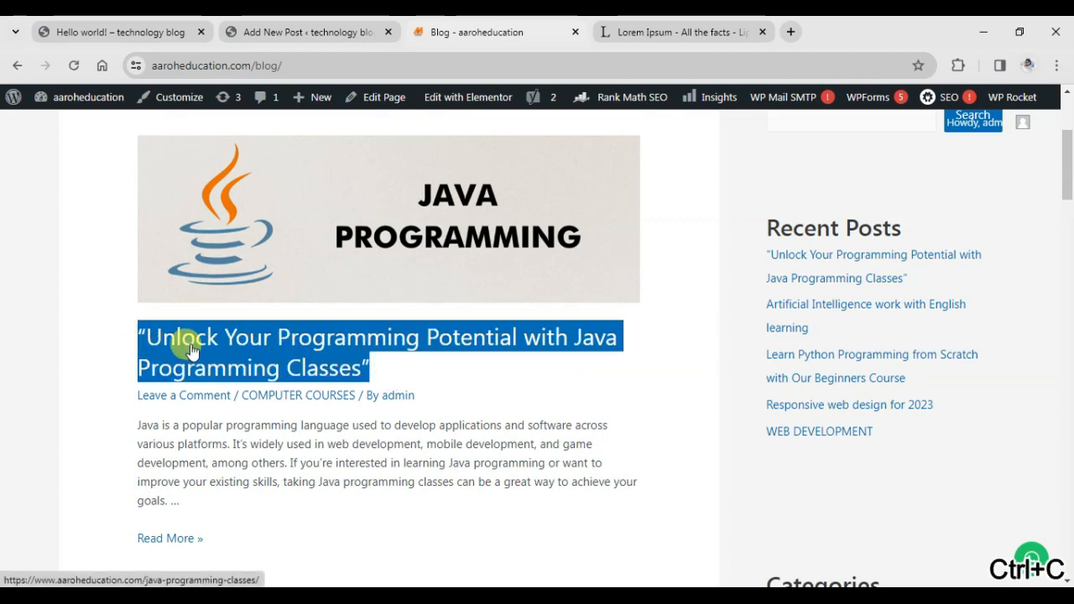
Paste the Java post title into the new post's title field.
click(343, 30)
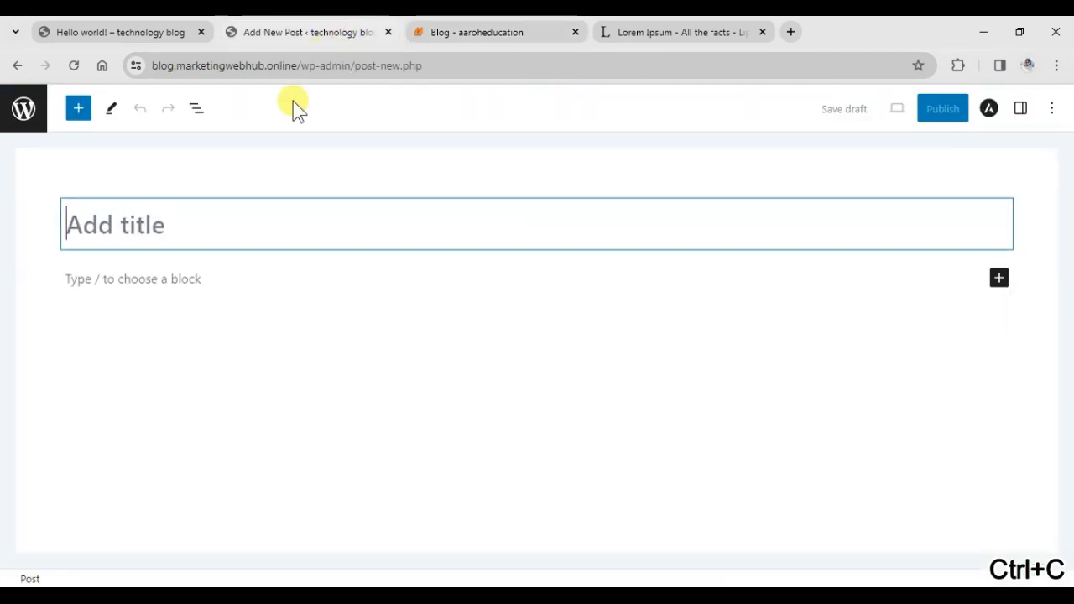
key(ctrl+v)
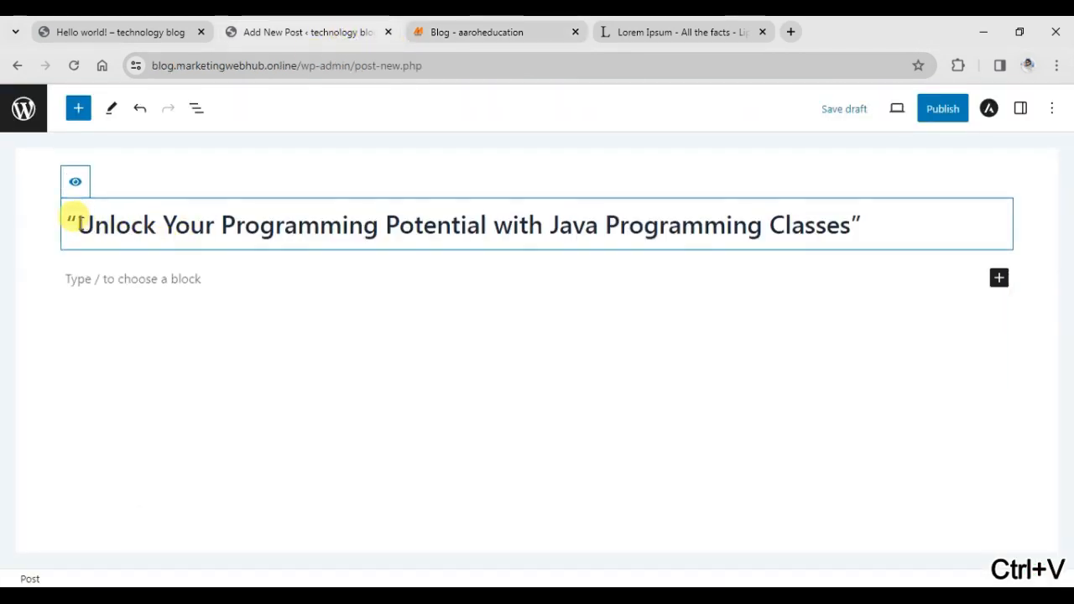
click(66, 225)
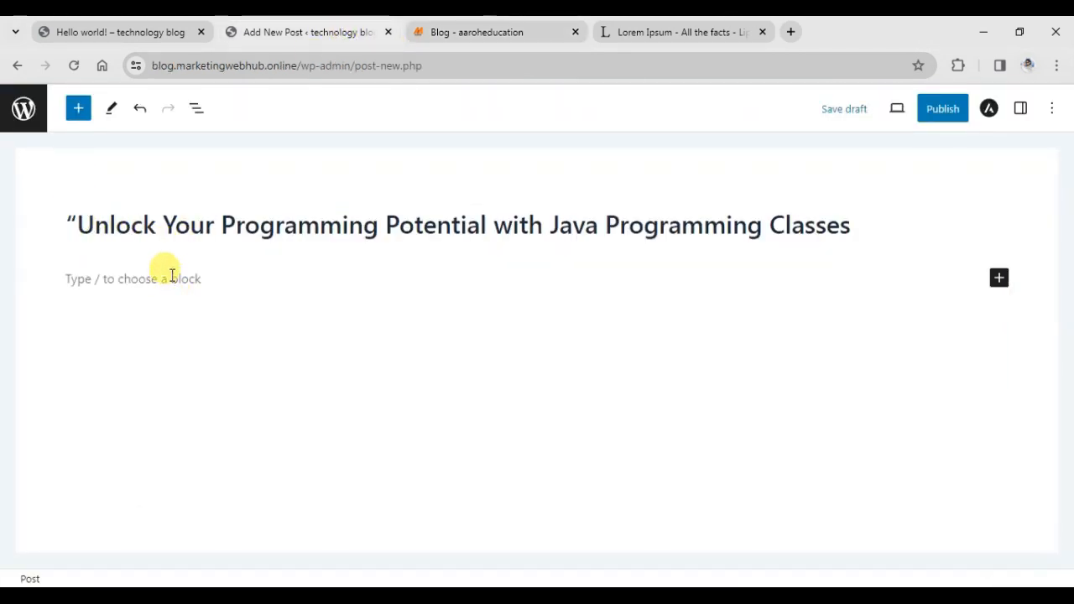
click(173, 276)
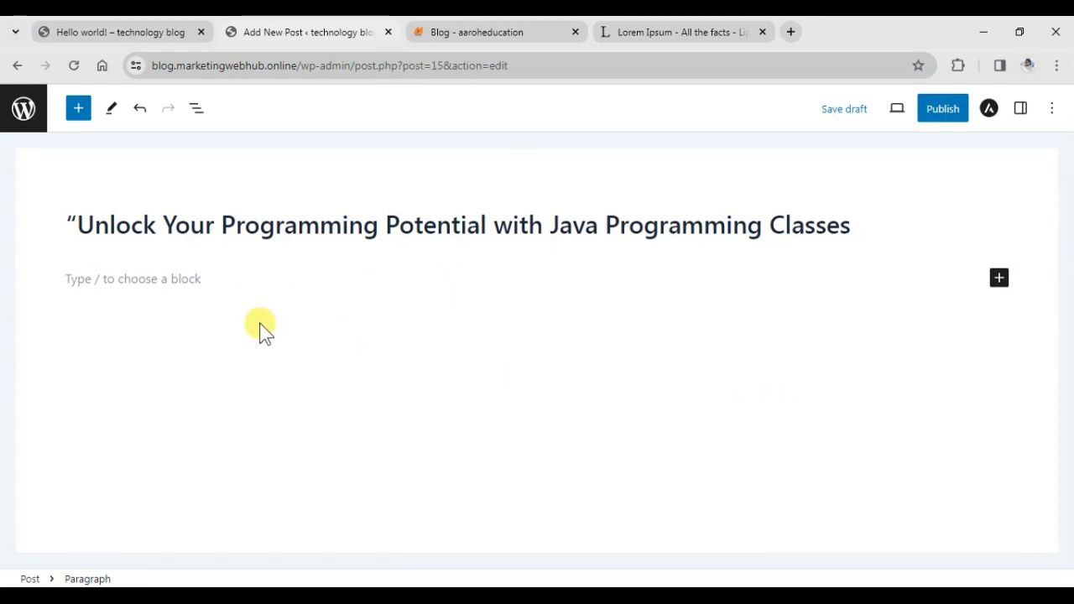
Copy the article text from the published Java post and paste it into the body.
click(449, 25)
scroll(188, 336, down, 2)
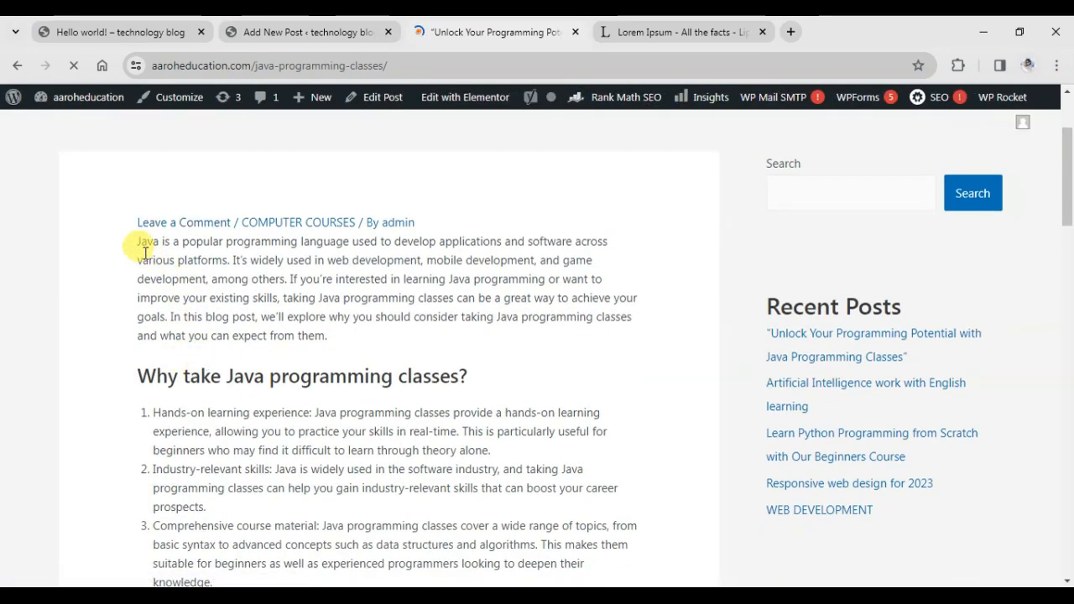
drag(139, 242, 362, 451)
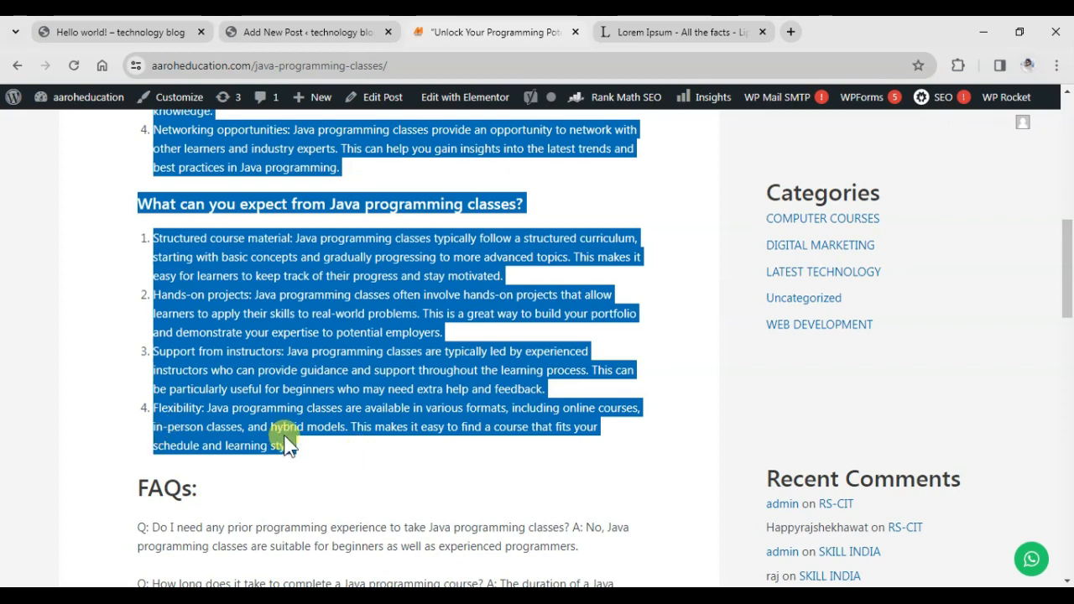
key(ctrl+c)
click(336, 29)
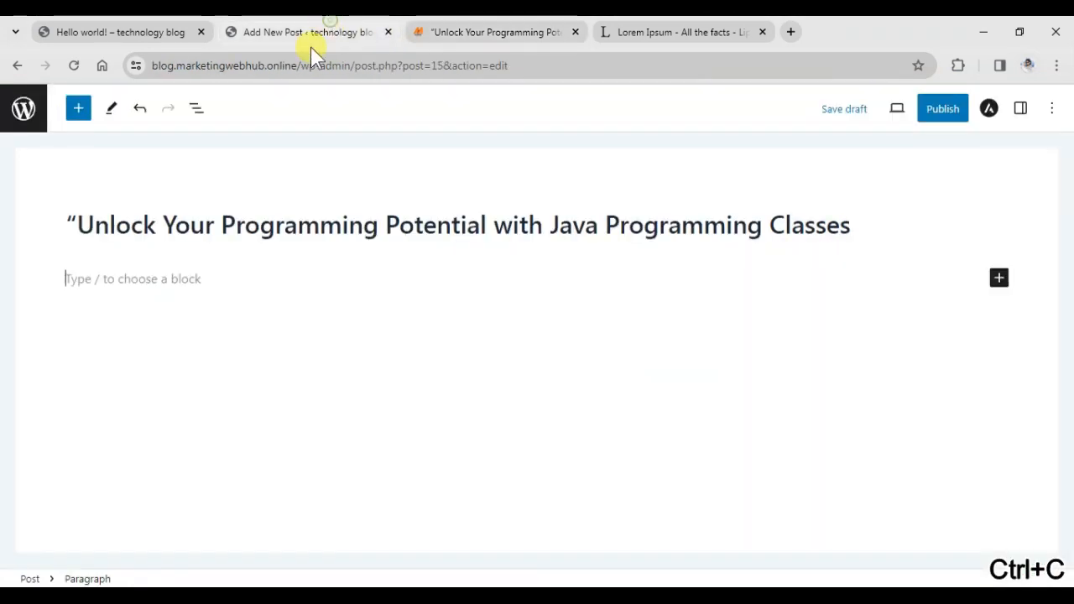
key(ctrl+v)
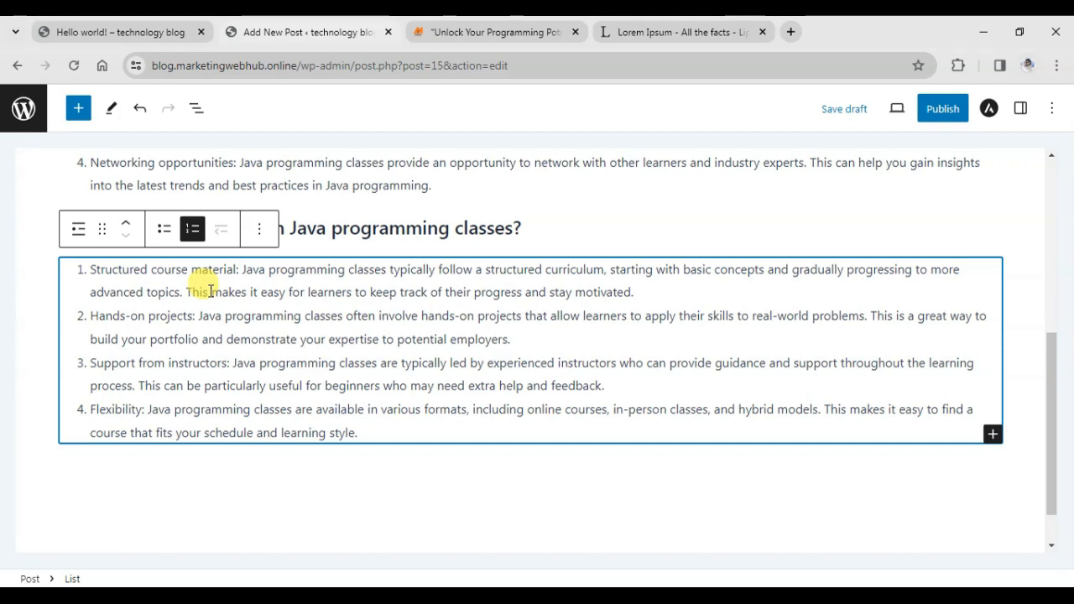
Add an empty line after the last numbered list item.
click(610, 225)
scroll(393, 255, up, 5)
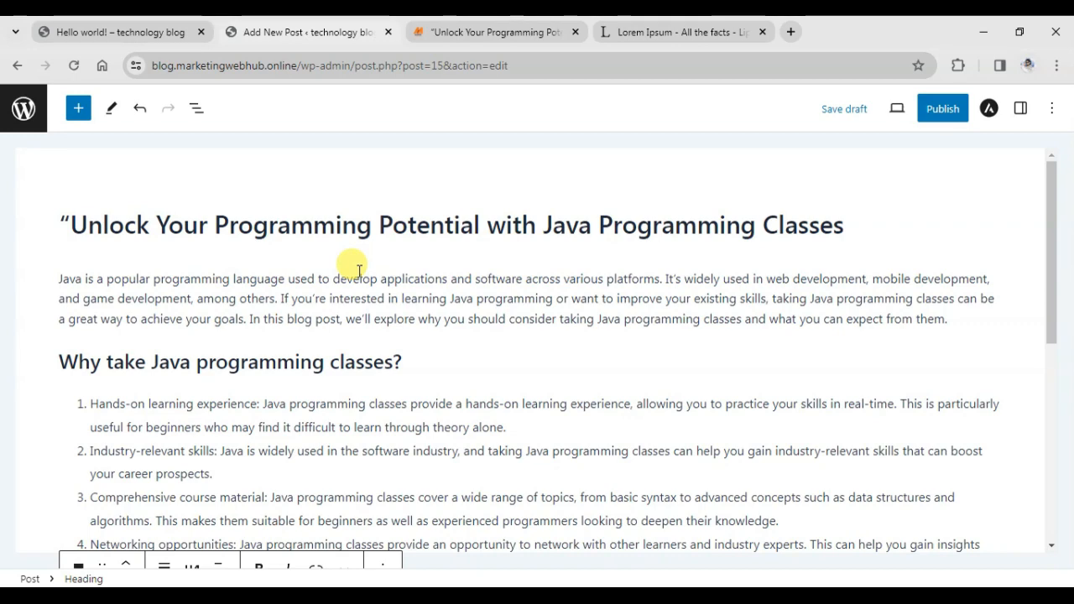
scroll(358, 270, down, 5)
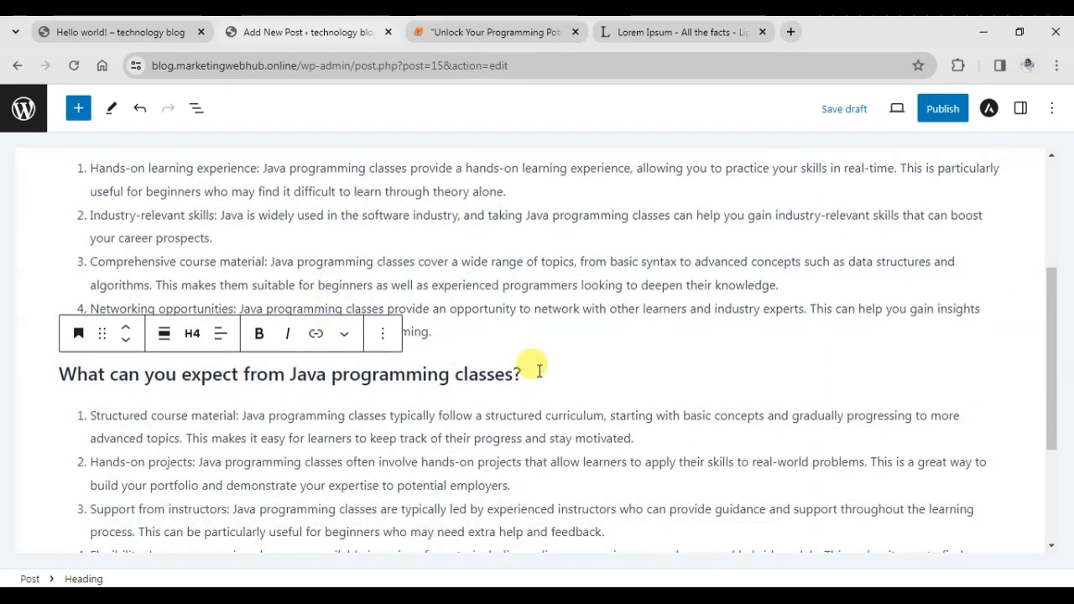
scroll(515, 373, down, 4)
click(444, 390)
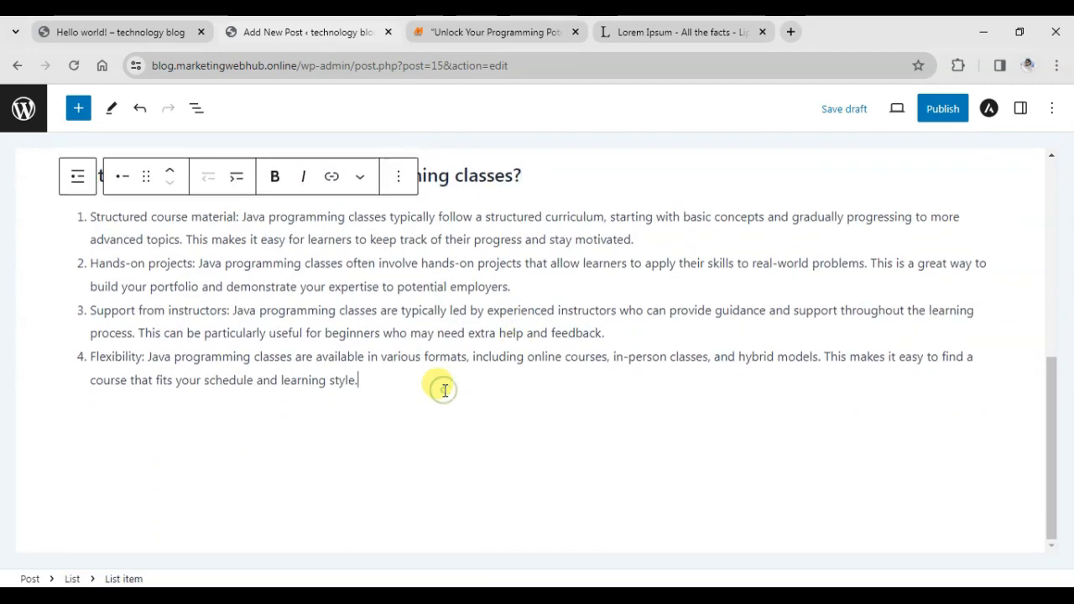
key(Return)
key(Return)
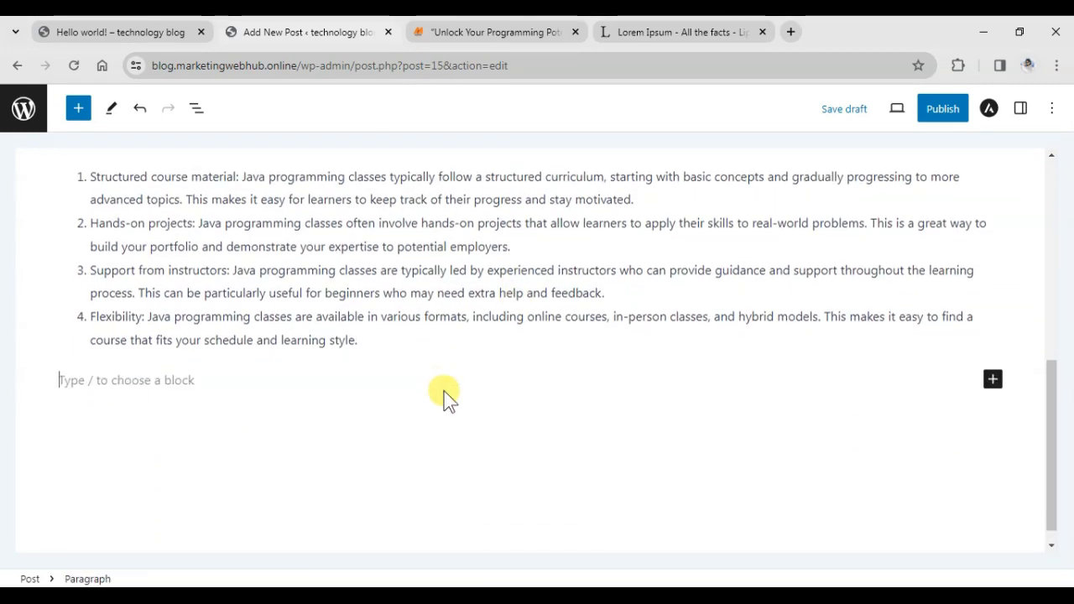
click(79, 110)
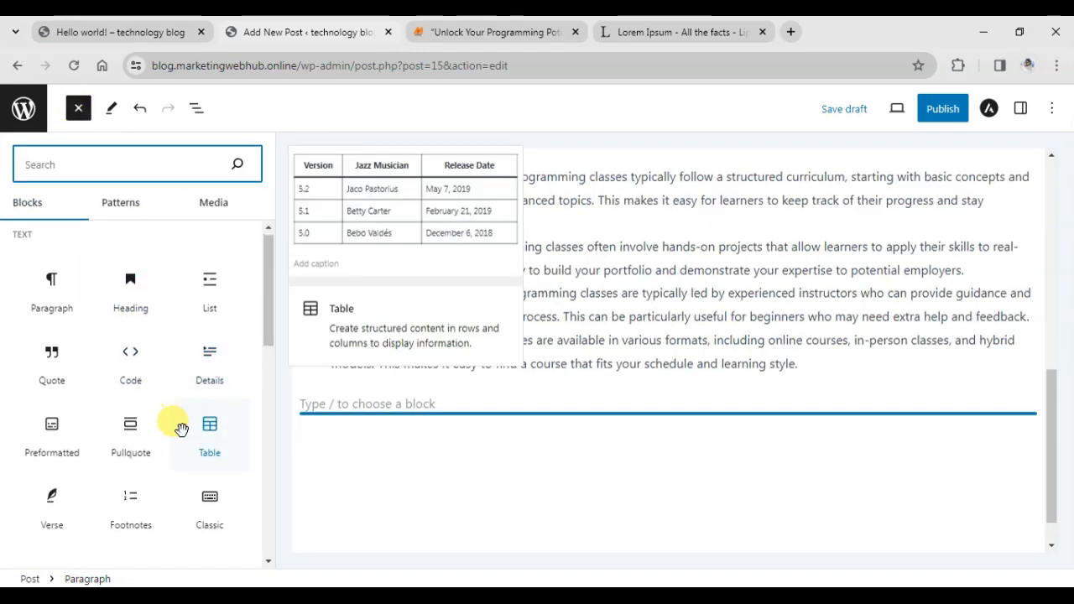
Add an Image block below the list and bring up the Media Library.
scroll(167, 415, down, 1)
scroll(126, 352, down, 2)
click(43, 391)
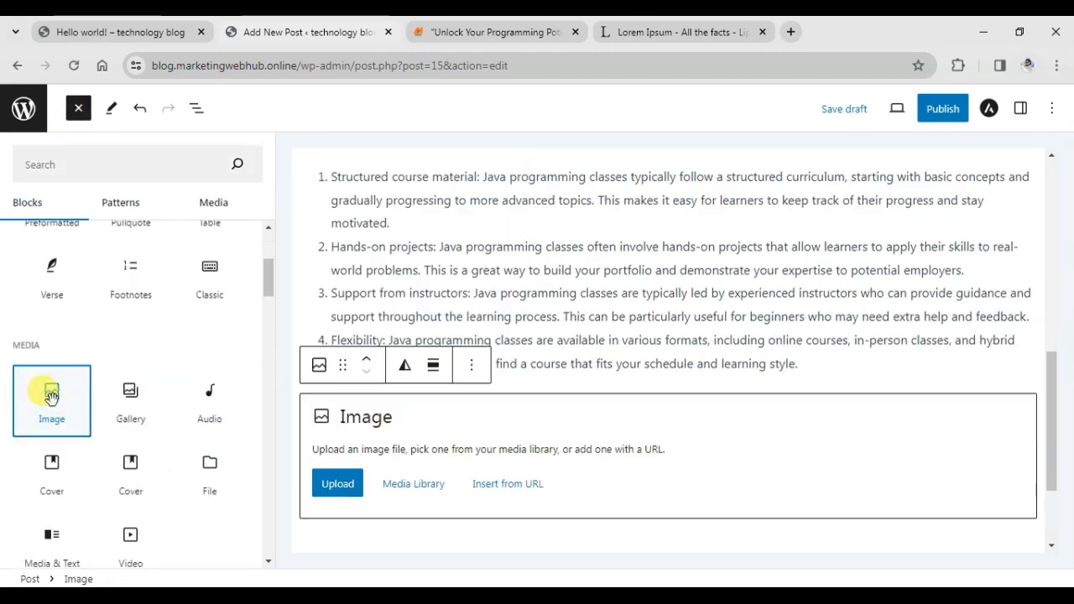
click(339, 485)
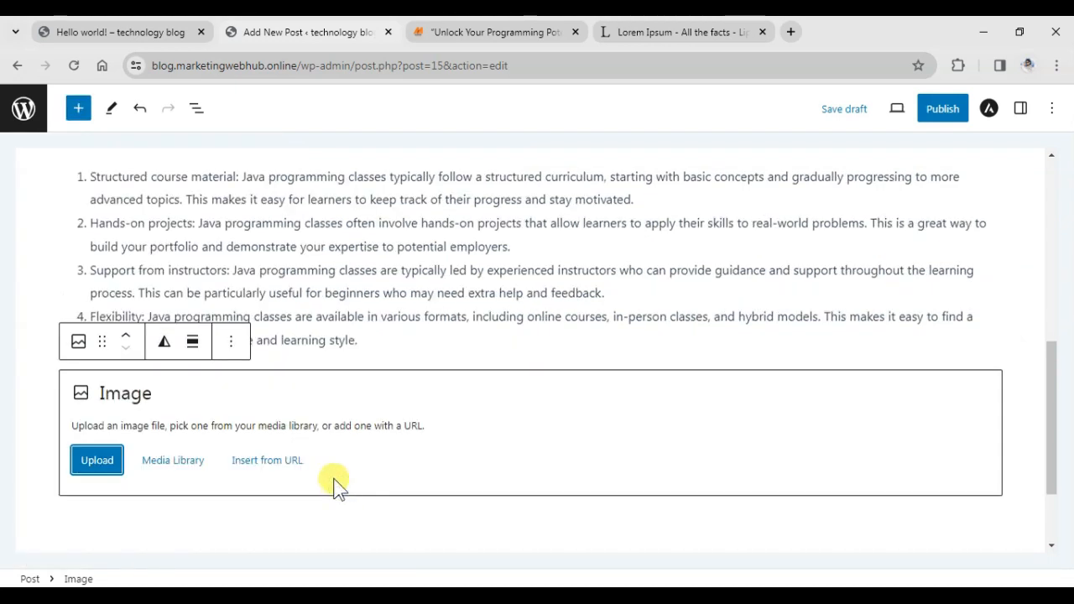
click(146, 461)
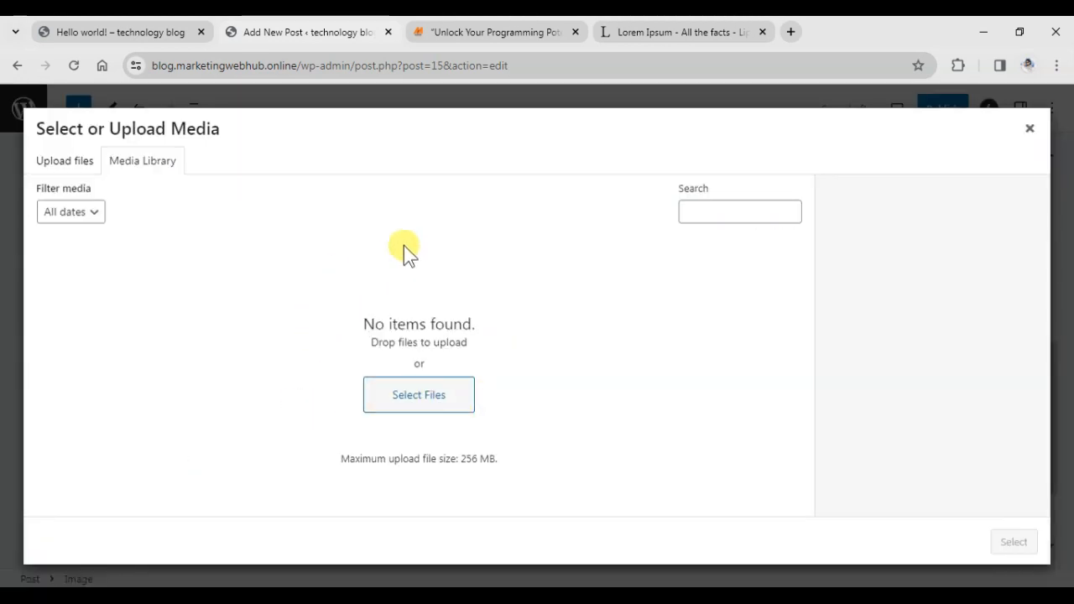
Upload the portrait photo from the Downloads folder.
click(68, 167)
click(515, 367)
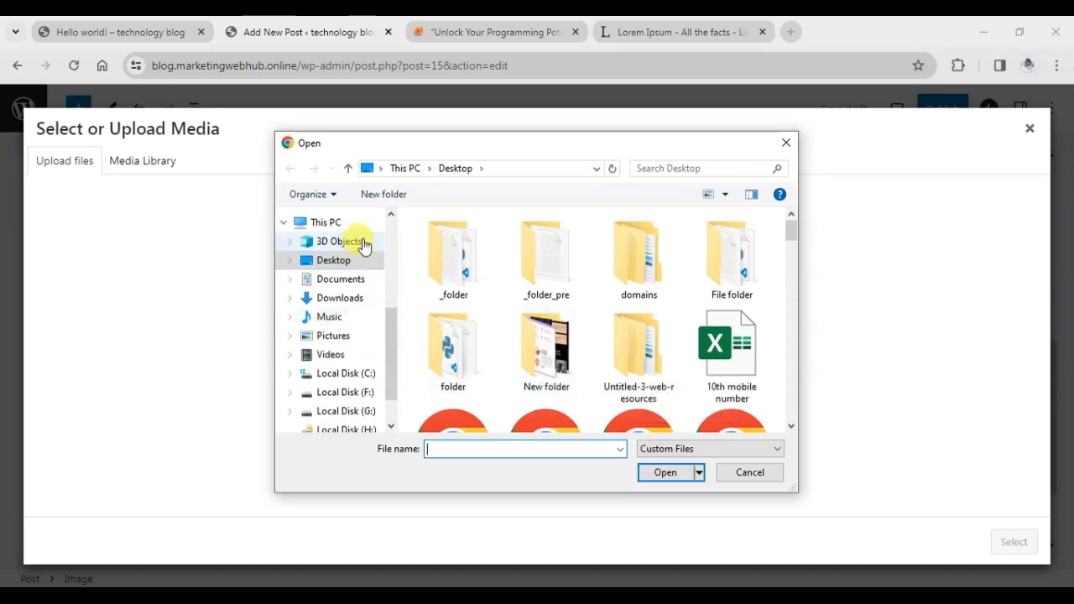
scroll(377, 326, down, 2)
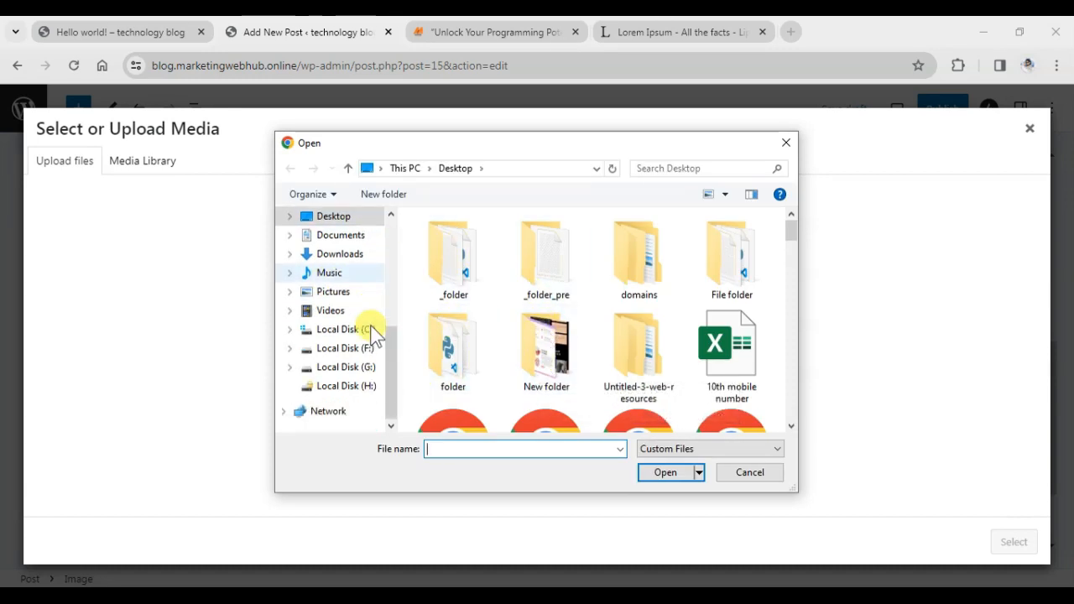
click(334, 254)
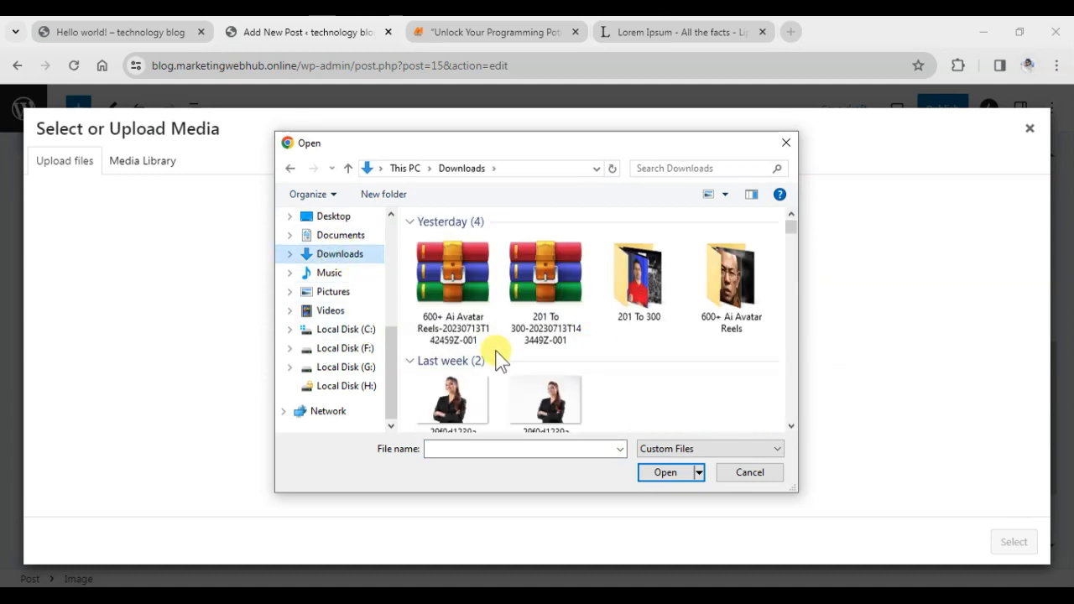
scroll(496, 355, down, 6)
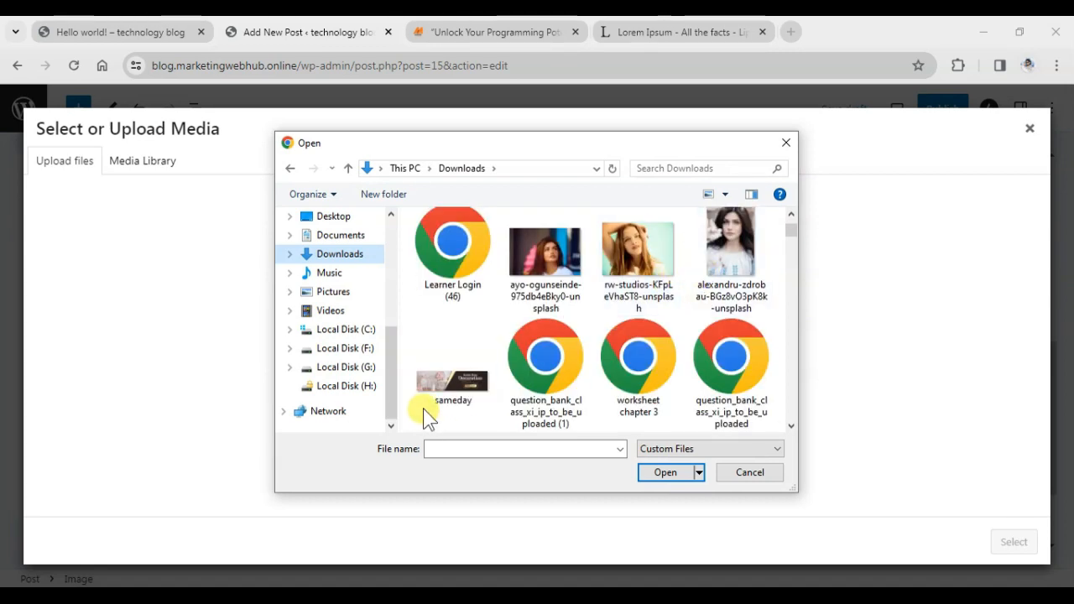
click(719, 252)
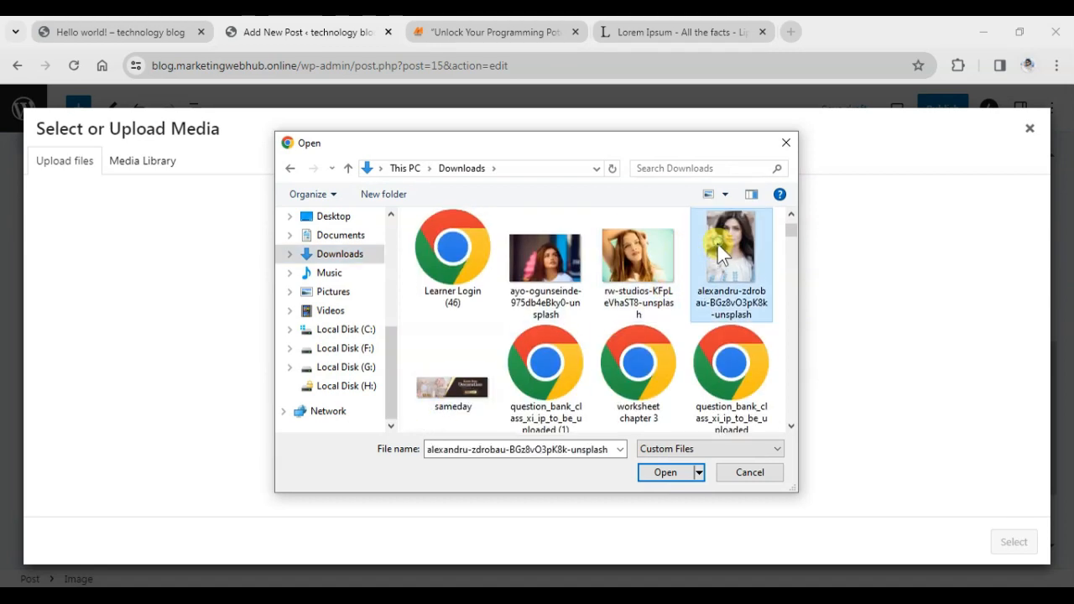
click(672, 471)
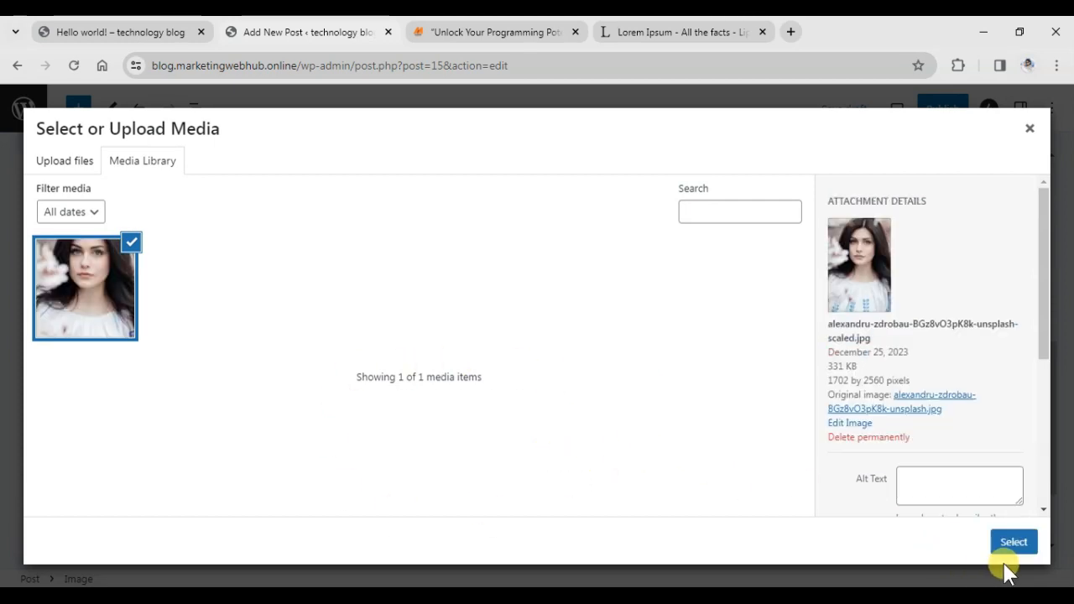
Insert the uploaded photo into the post.
click(1012, 545)
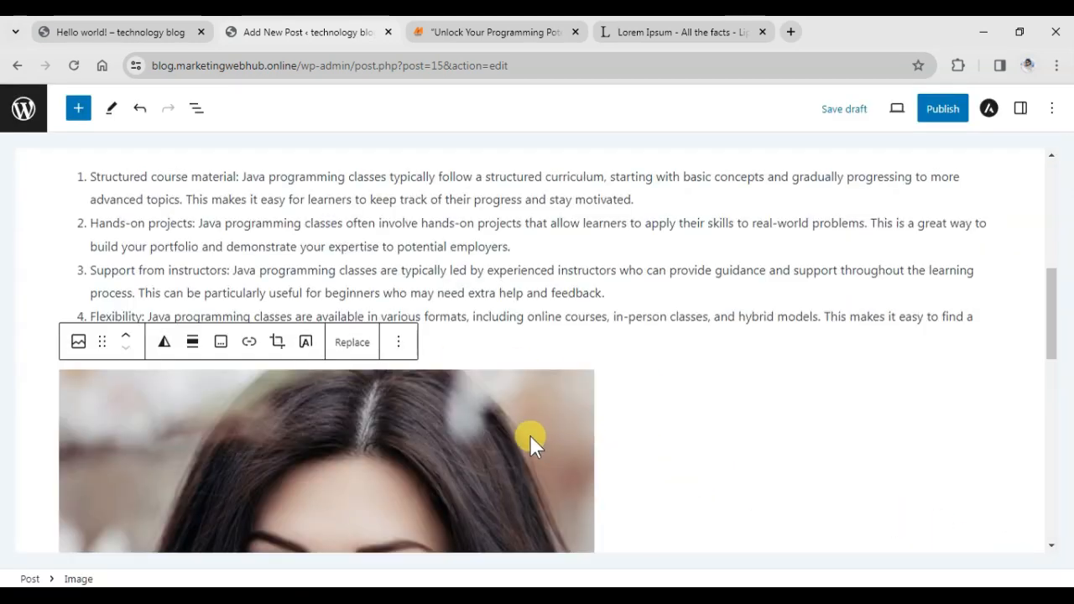
scroll(530, 433, down, 8)
scroll(520, 424, up, 4)
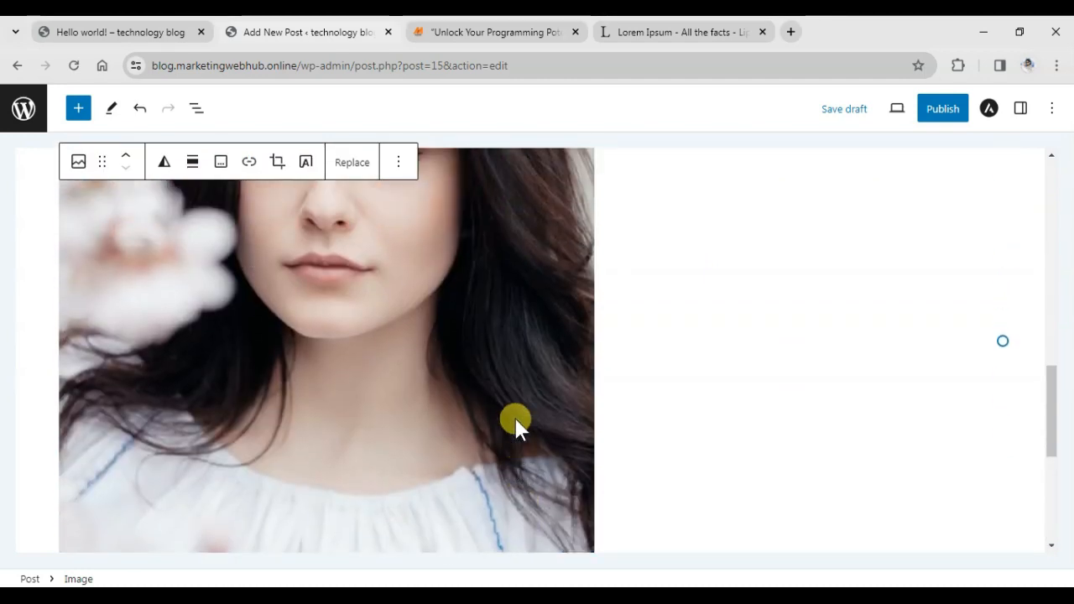
scroll(516, 424, up, 4)
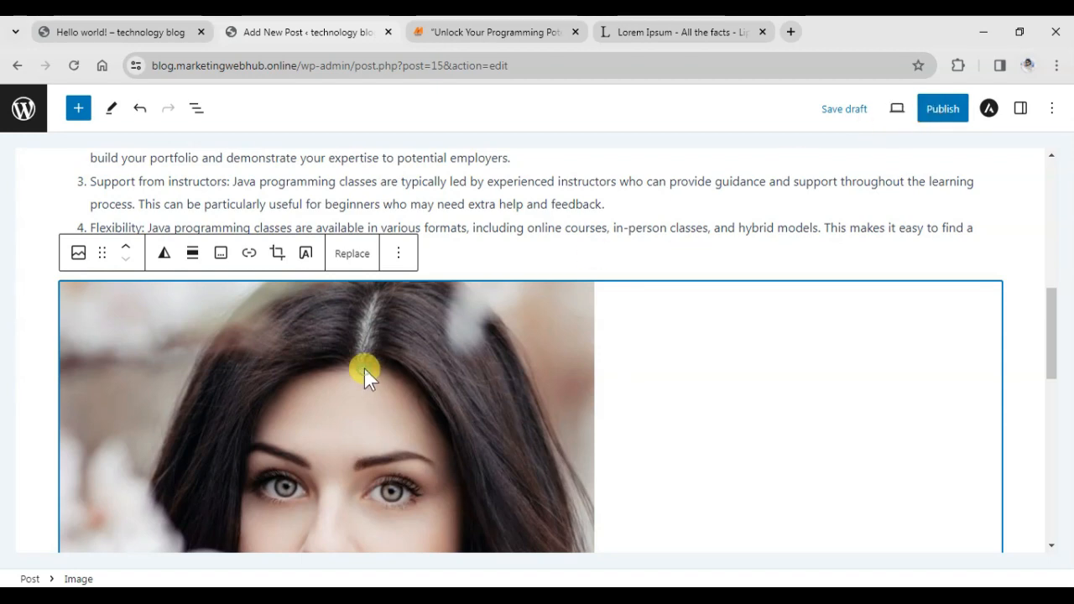
Remove the inserted image and publish the post.
key(Delete)
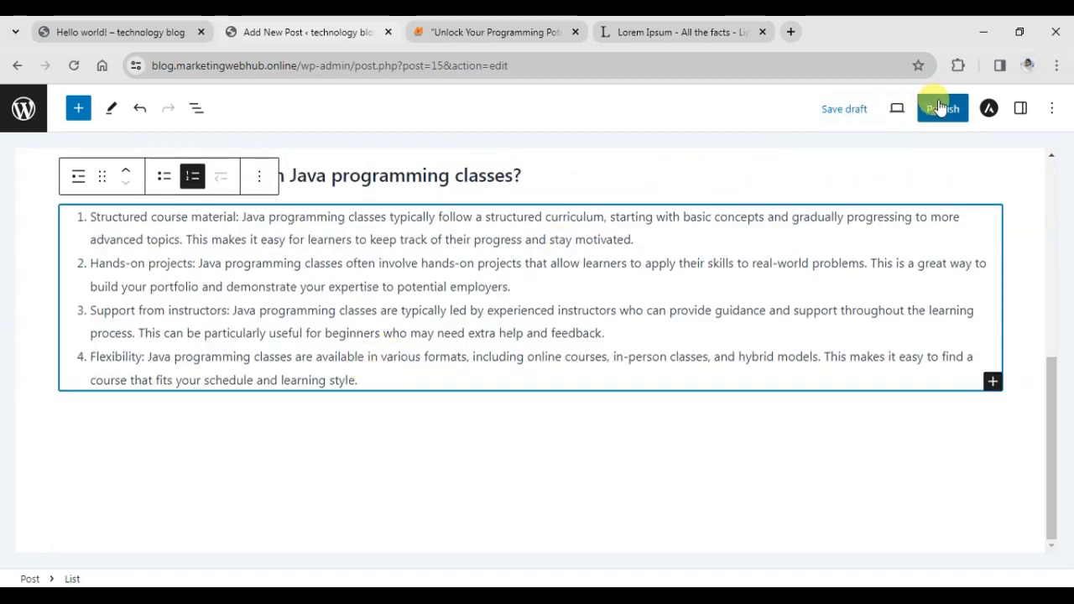
click(942, 109)
click(945, 113)
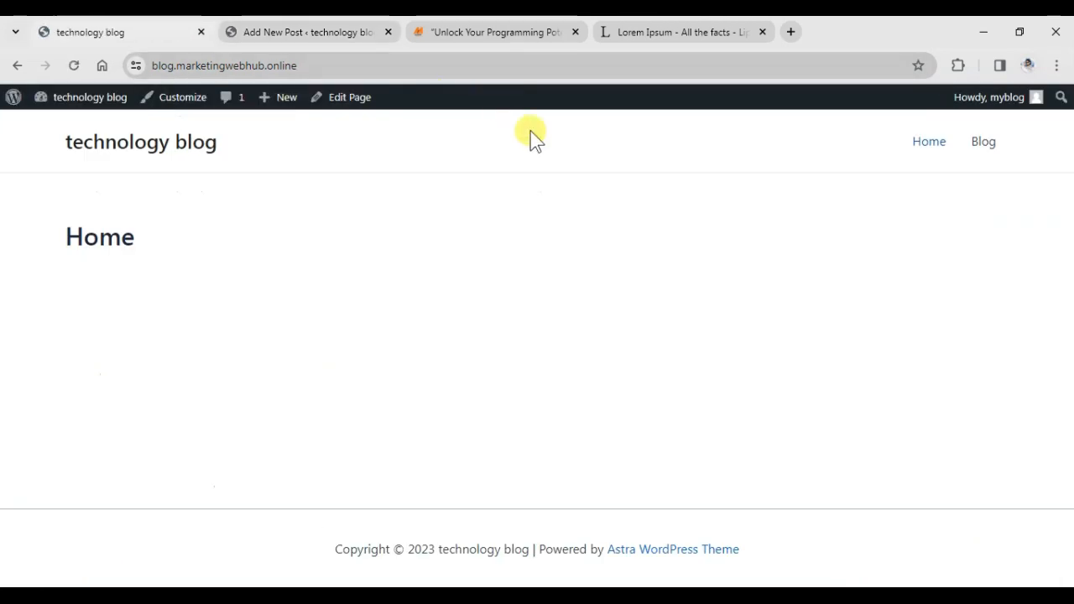
View the live Java post and its comment form, then switch to the incognito window.
click(978, 145)
scroll(437, 344, down, 1)
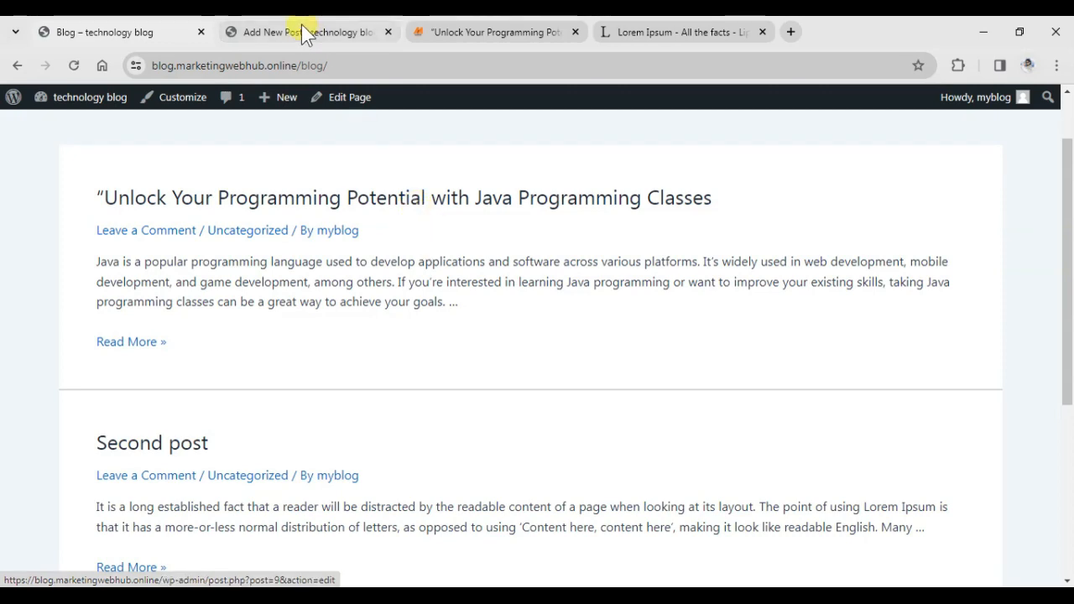
click(130, 346)
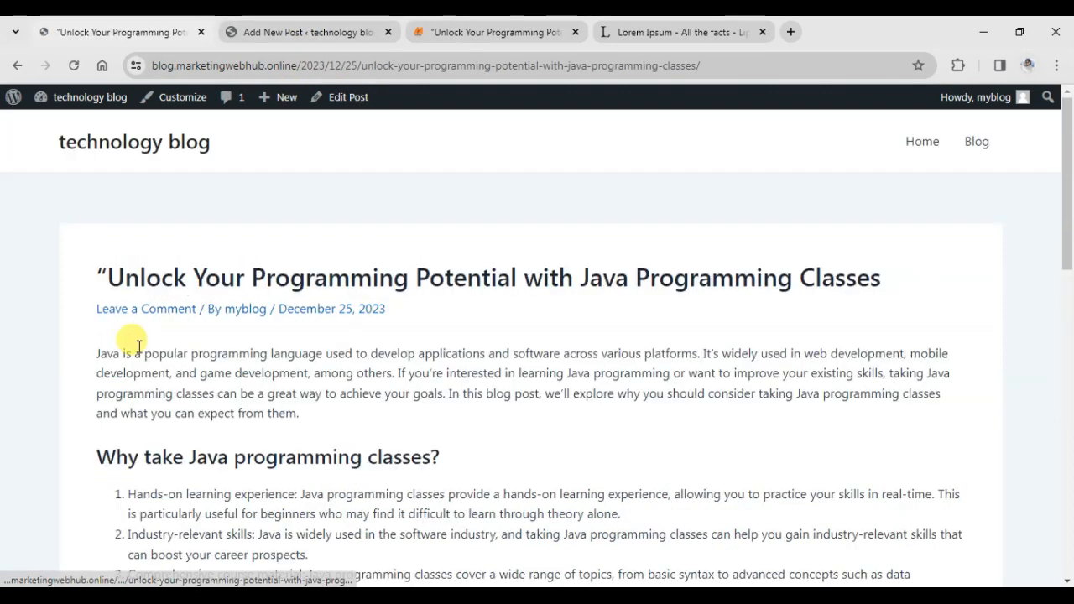
scroll(177, 340, down, 9)
scroll(201, 339, down, 3)
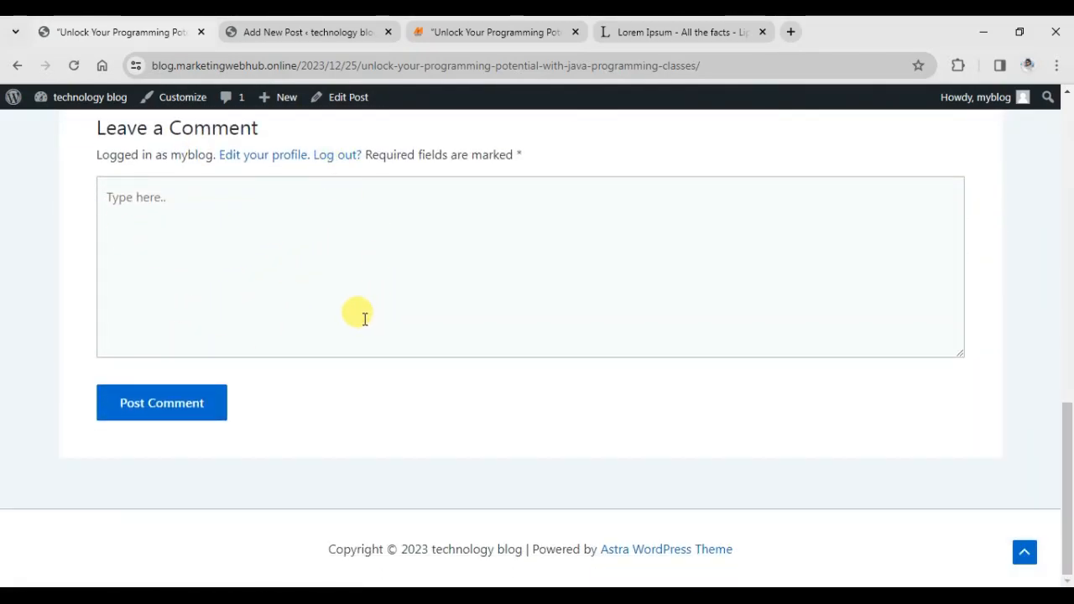
mouse_move(595, 586)
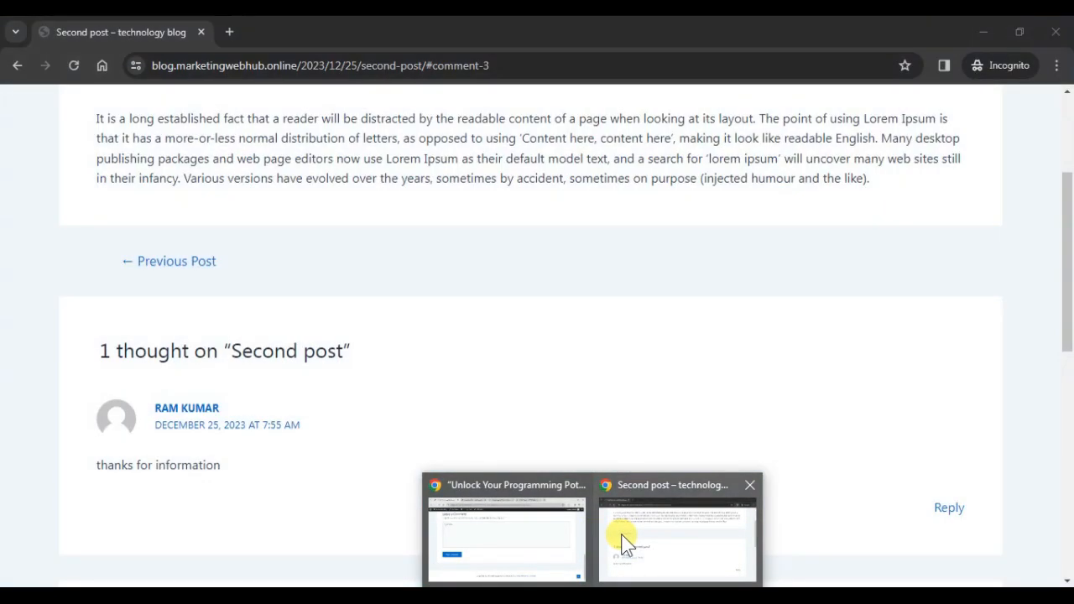
click(621, 537)
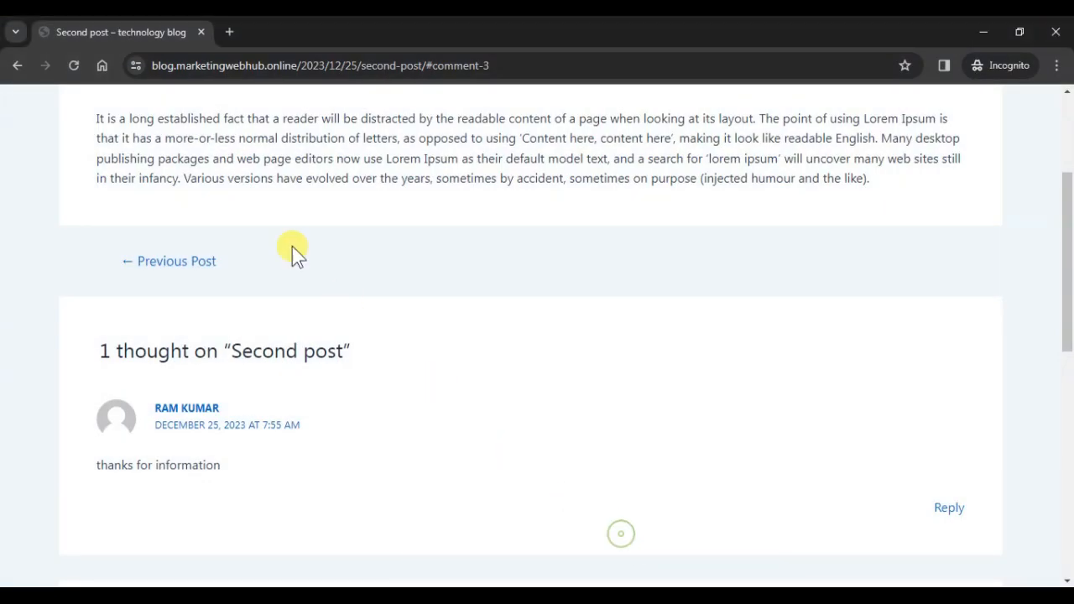
Load the /blog/ page in the incognito window and open the Java programming post.
drag(492, 63, 309, 63)
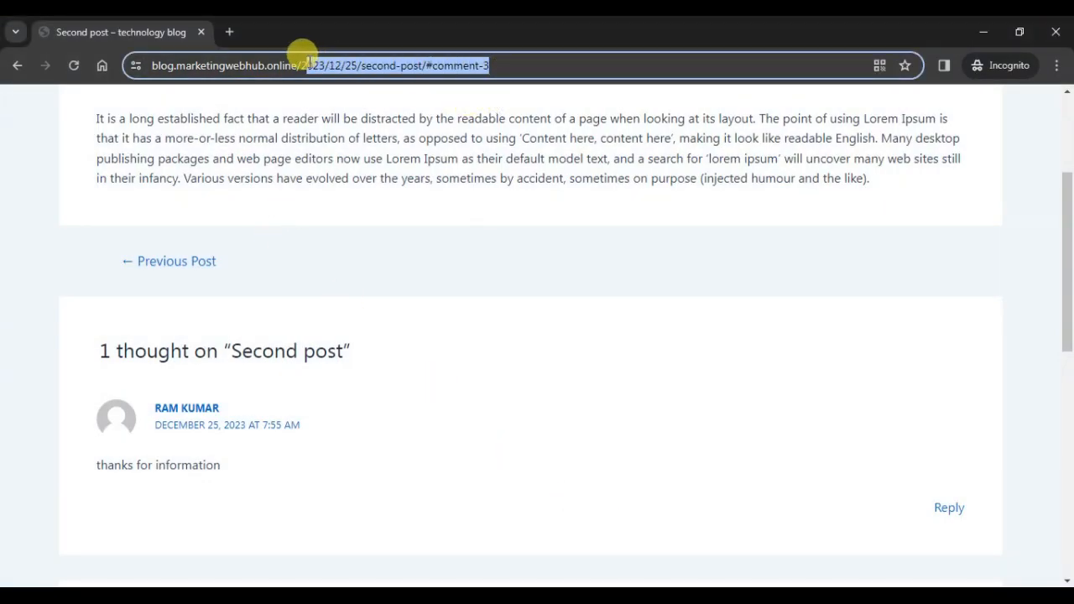
text(blog/)
key(Return)
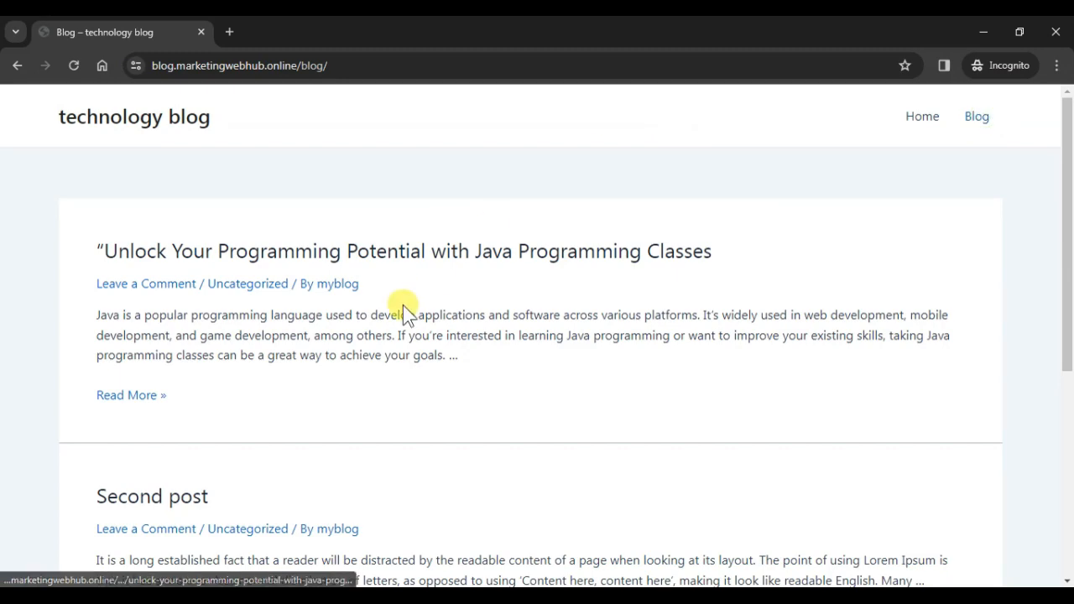
scroll(403, 306, down, 1)
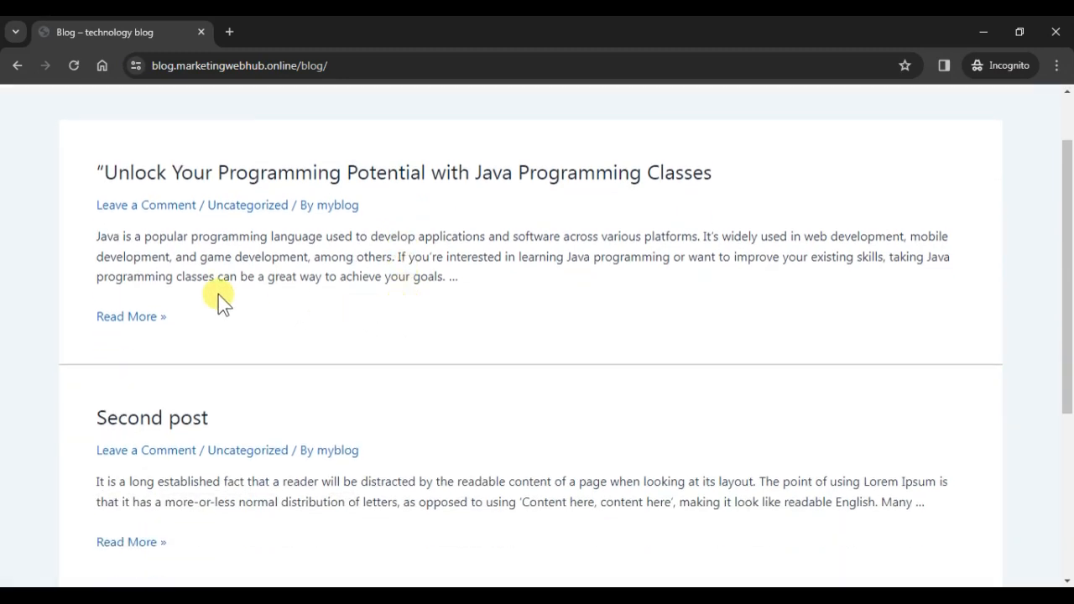
click(189, 178)
scroll(235, 314, down, 8)
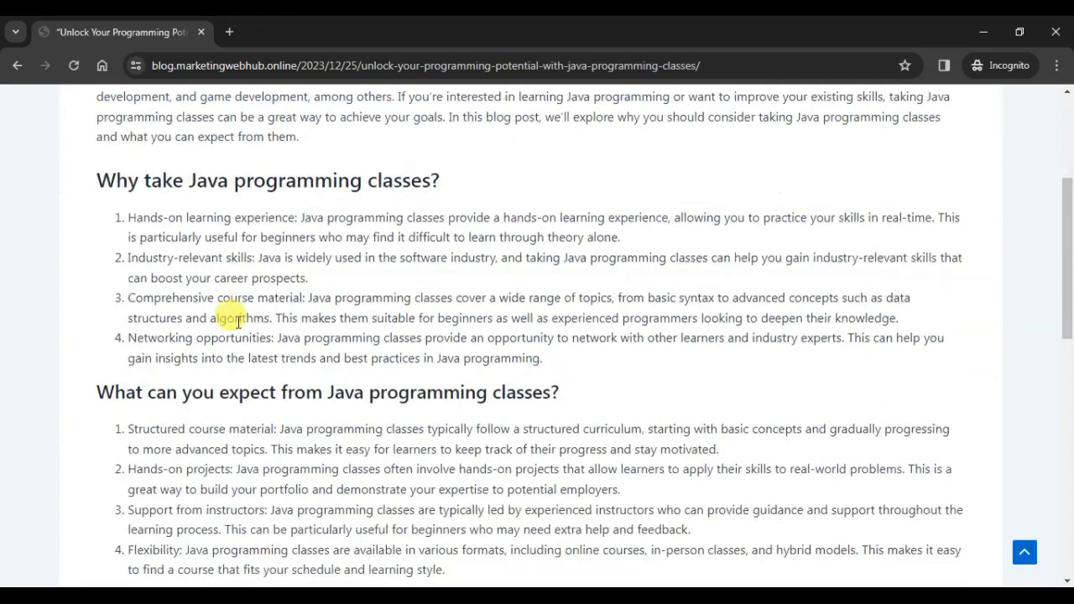
scroll(216, 386, down, 4)
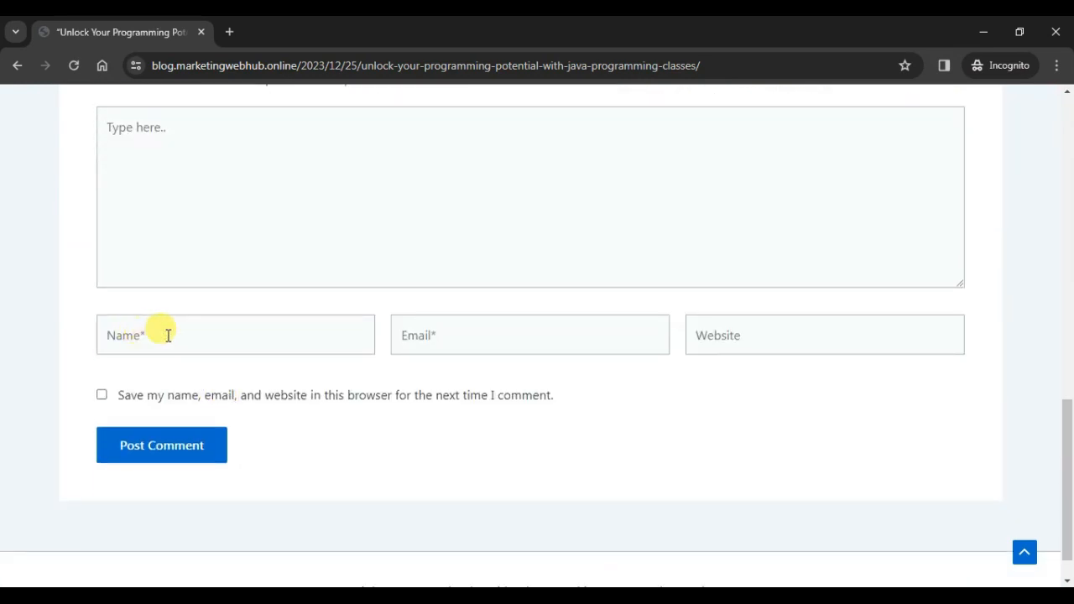
Post the comment 'nice information' with the visitor's name and e-mail, then return to admin.
click(223, 188)
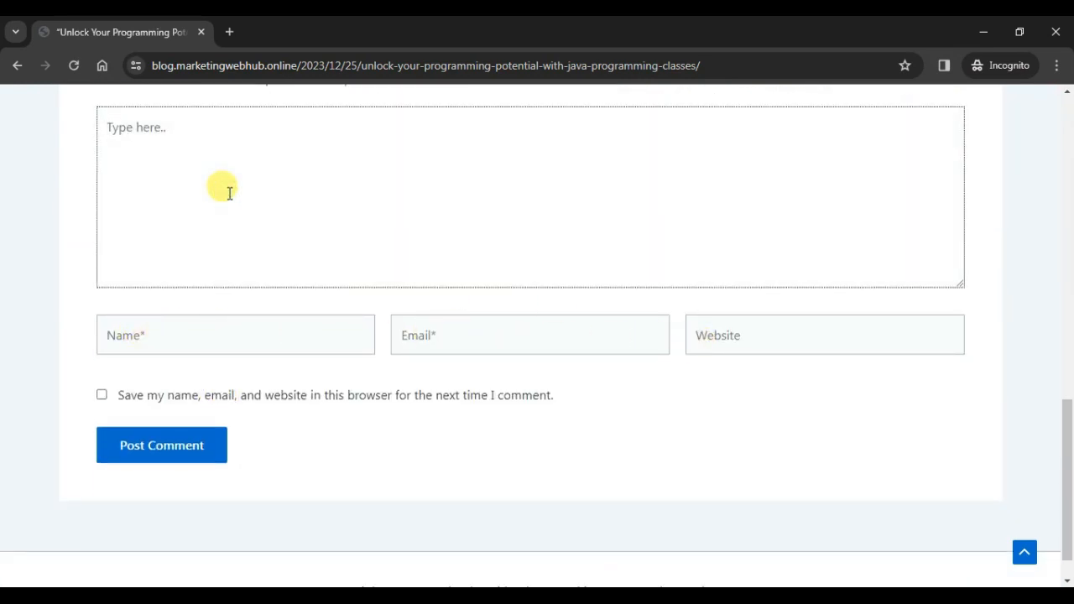
click(543, 328)
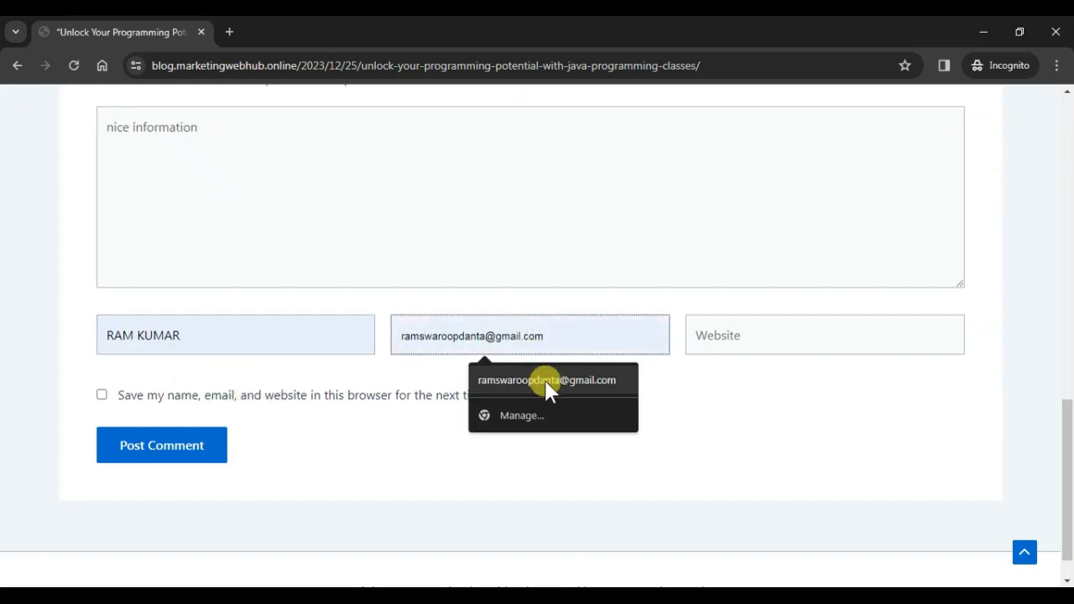
click(546, 383)
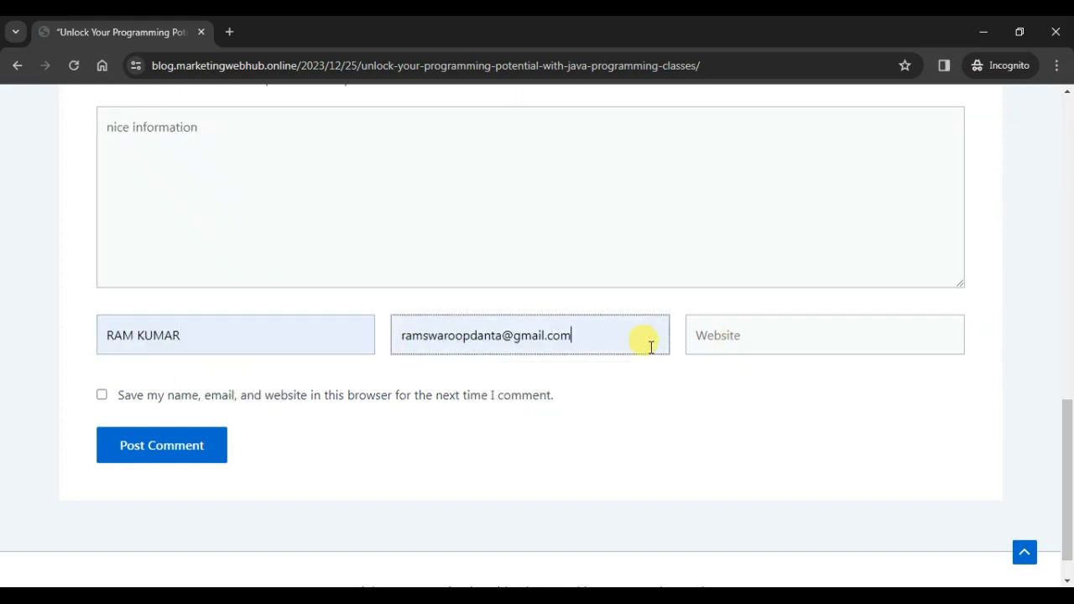
drag(590, 336, 394, 331)
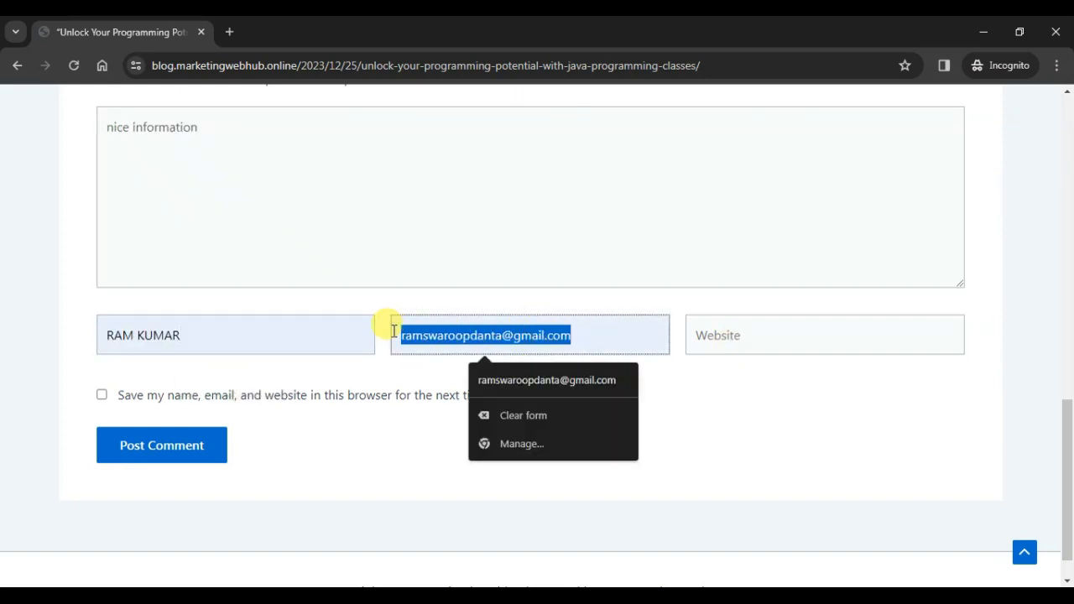
click(132, 446)
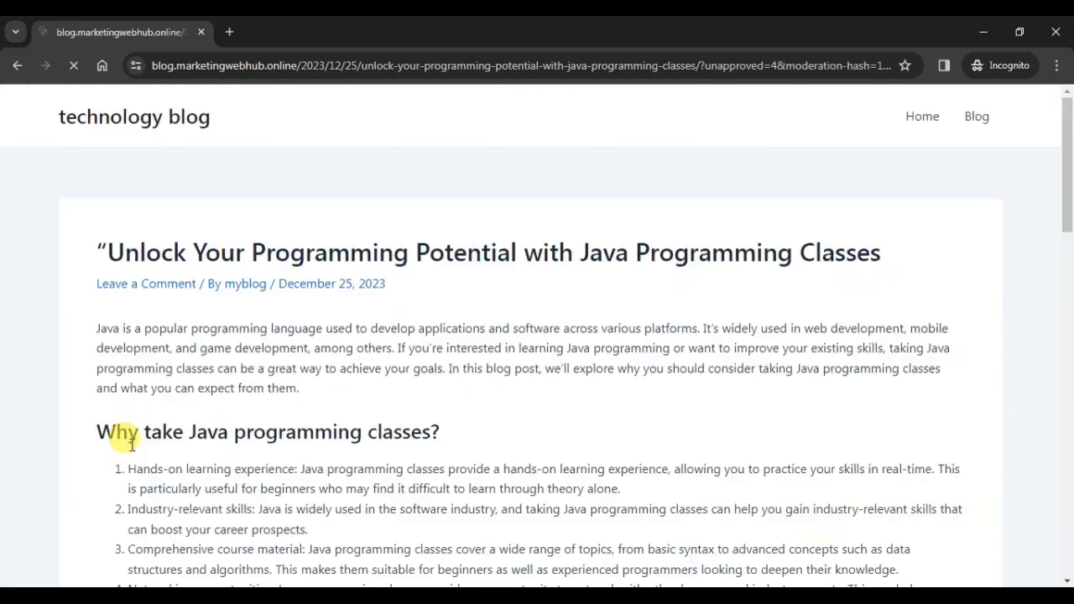
scroll(214, 310, up, 3)
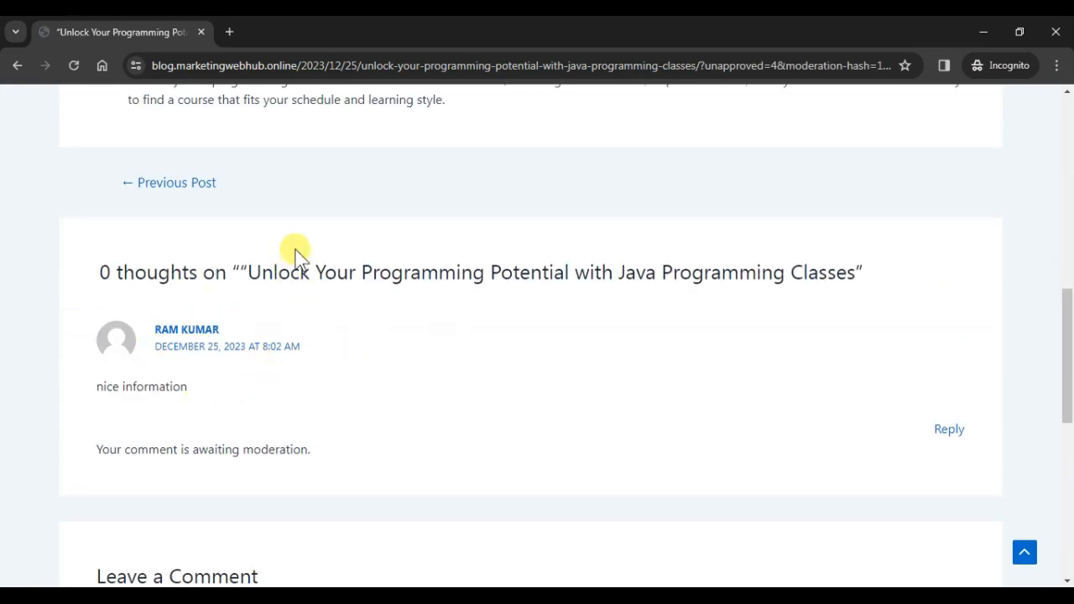
key(alt+Tab)
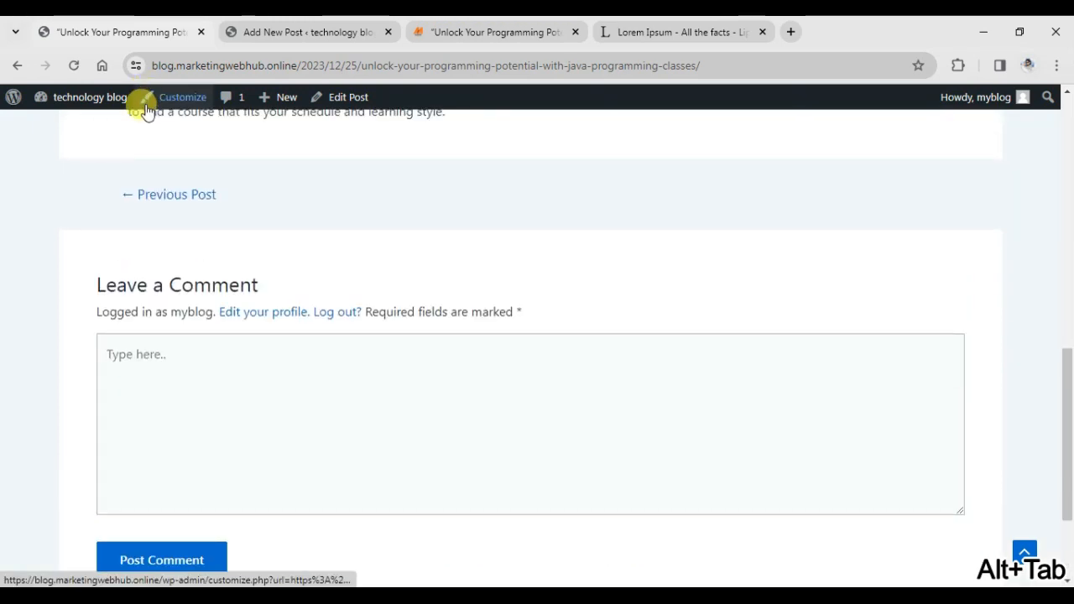
Approve the 'nice information' comment on the Java post from the admin Comments list.
click(305, 32)
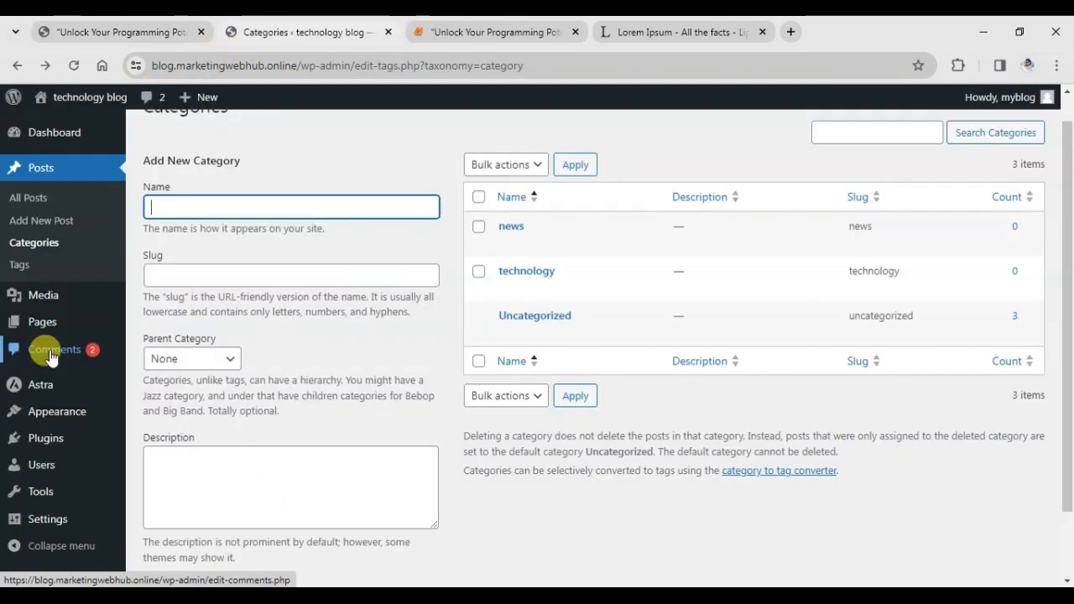
click(41, 347)
mouse_move(428, 335)
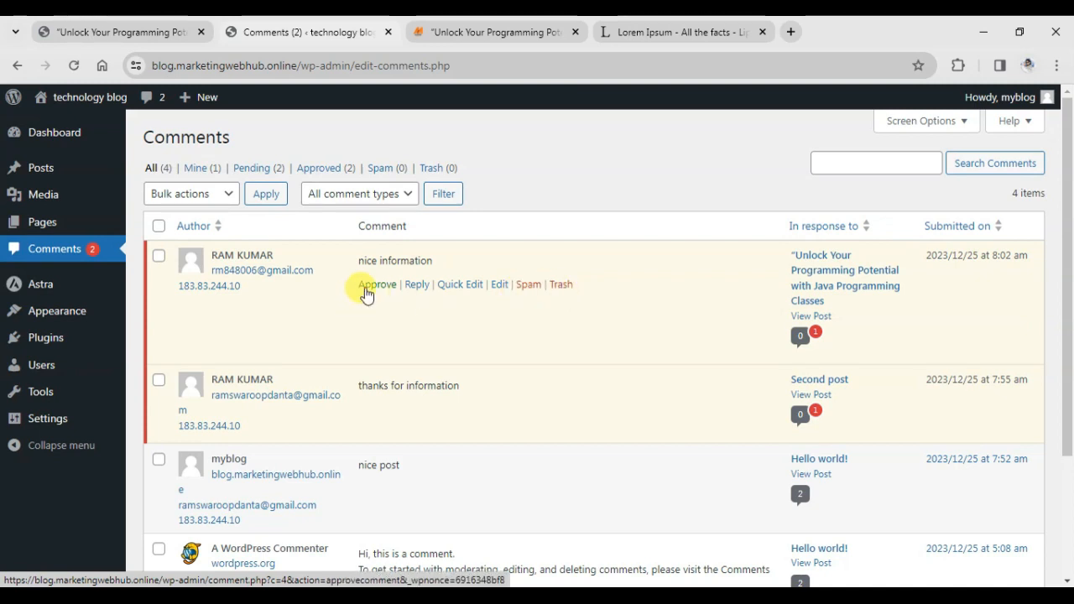
click(366, 287)
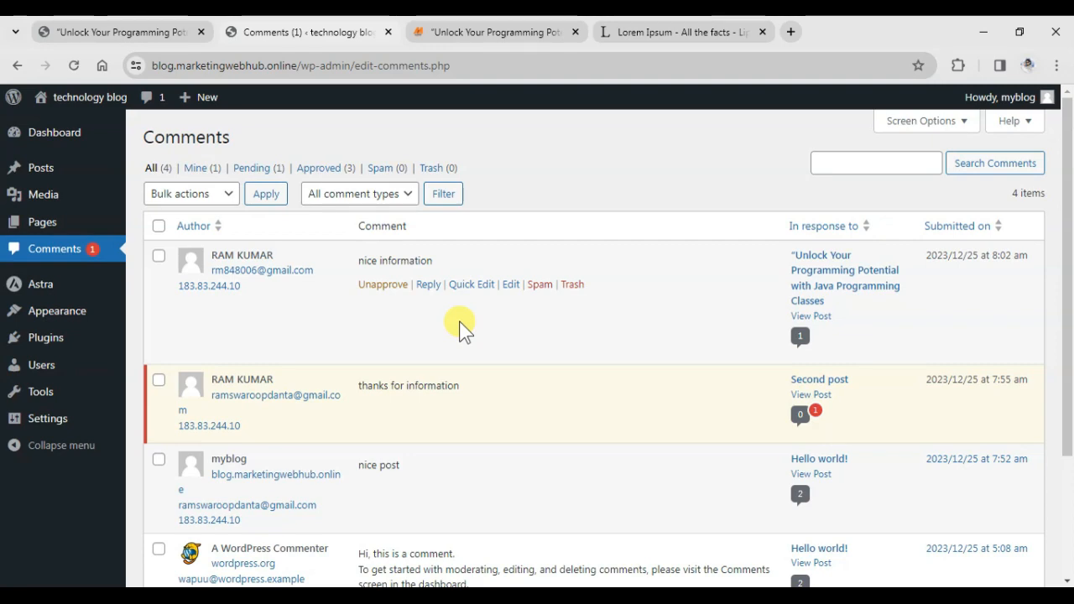
On the aaroheducation site tab, go to the Blog listing headed by the Java programming classes post.
click(485, 32)
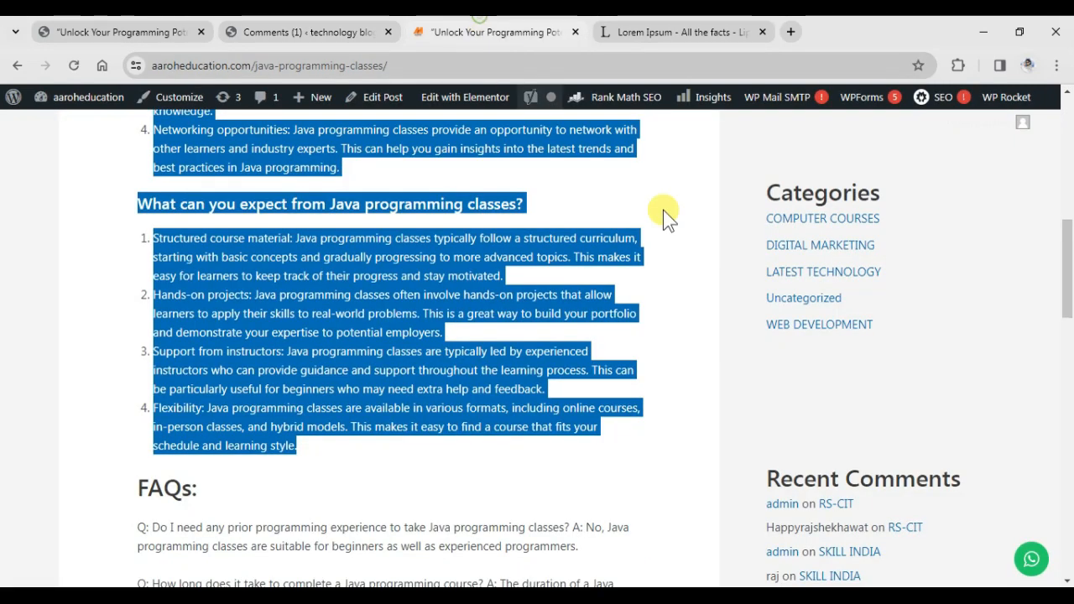
scroll(888, 366, up, 6)
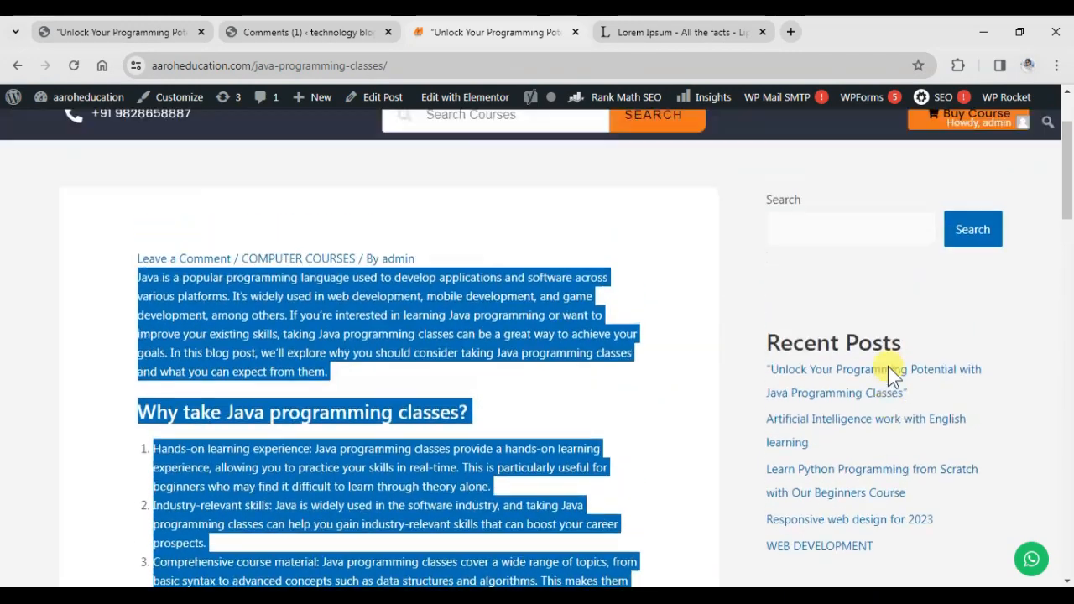
scroll(888, 366, up, 1)
click(666, 286)
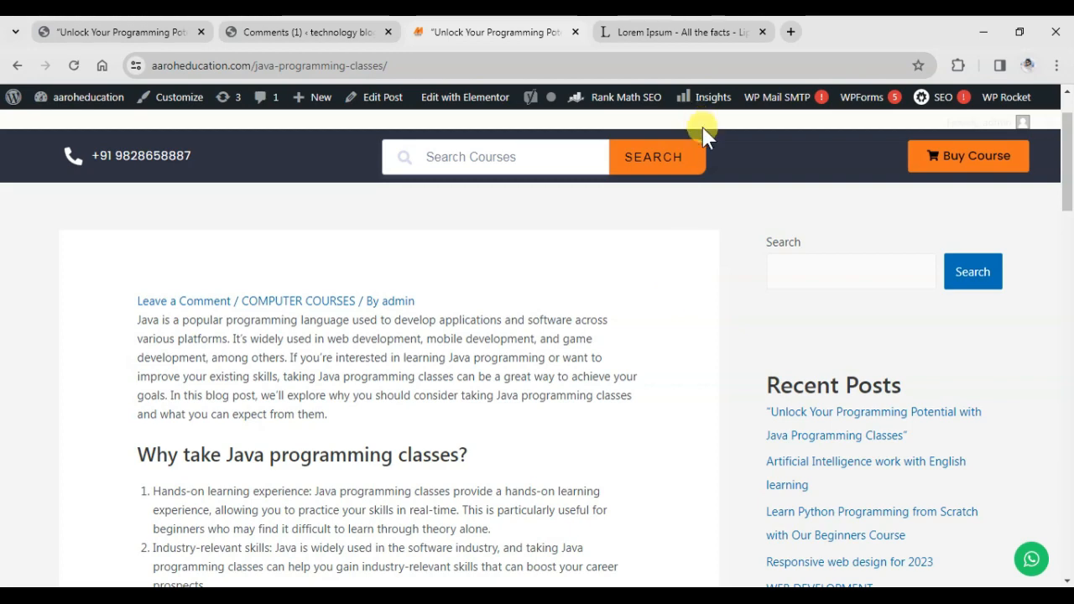
scroll(709, 151, up, 1)
click(653, 158)
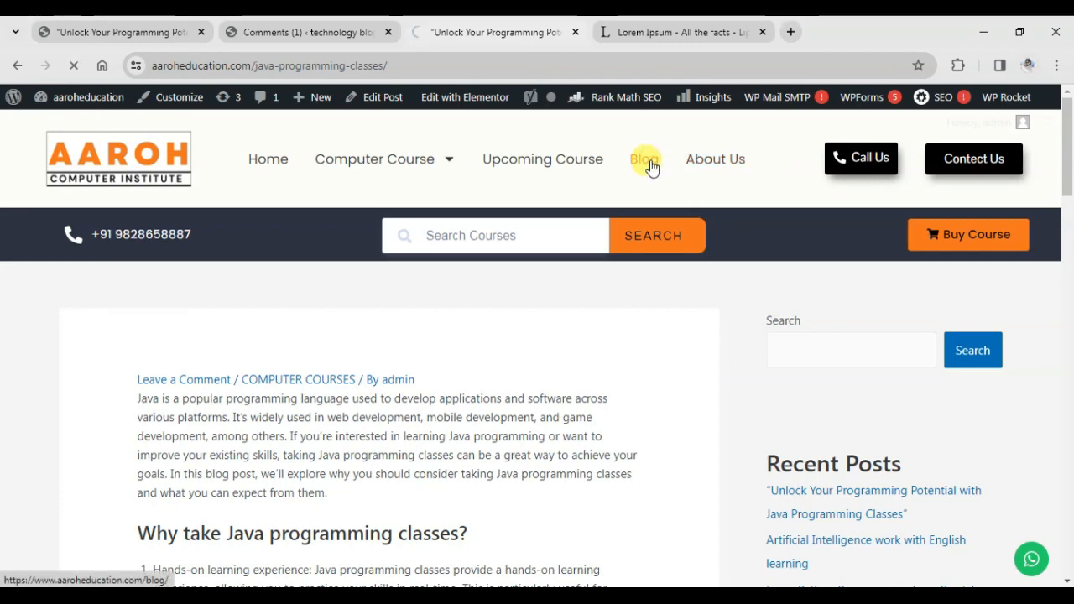
scroll(435, 453, down, 1)
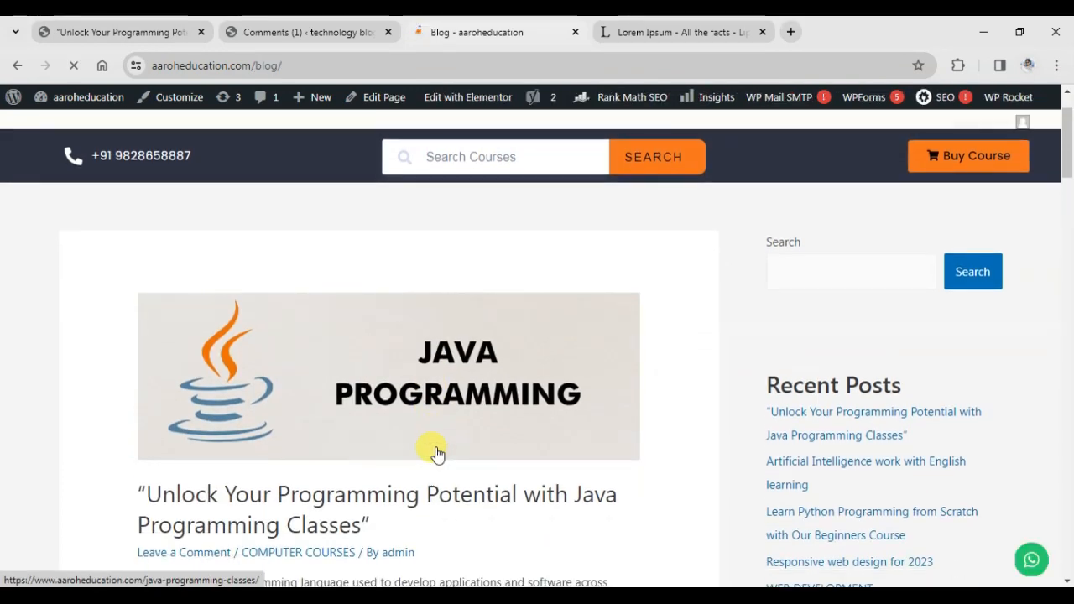